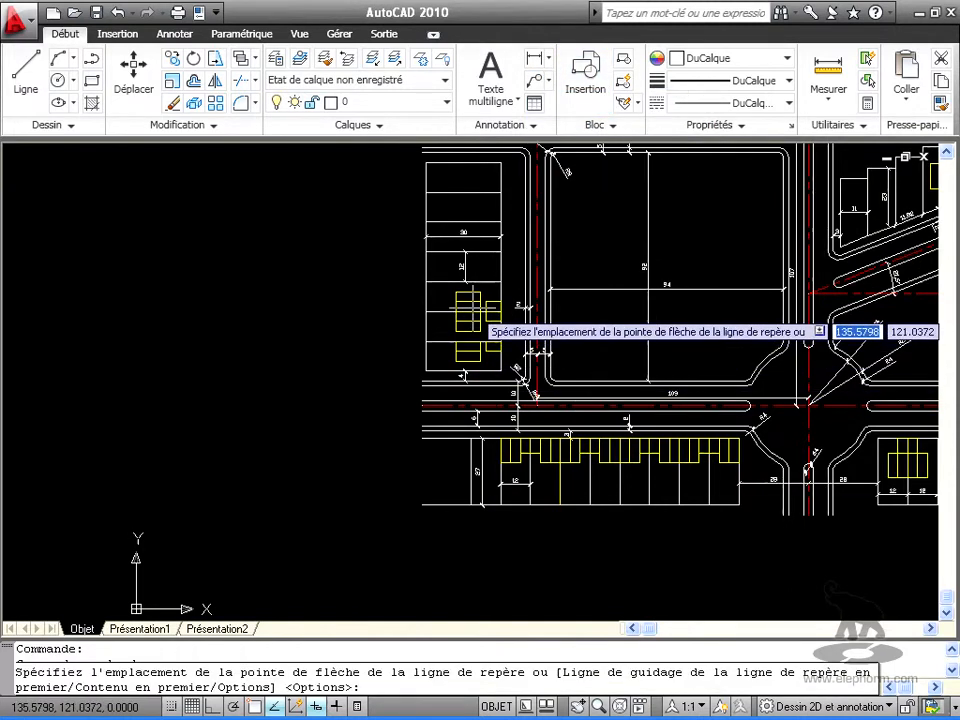
Place a multileader with the text MODELE 2 beside the western block, its arrow on the upper yellow building
click(473, 310)
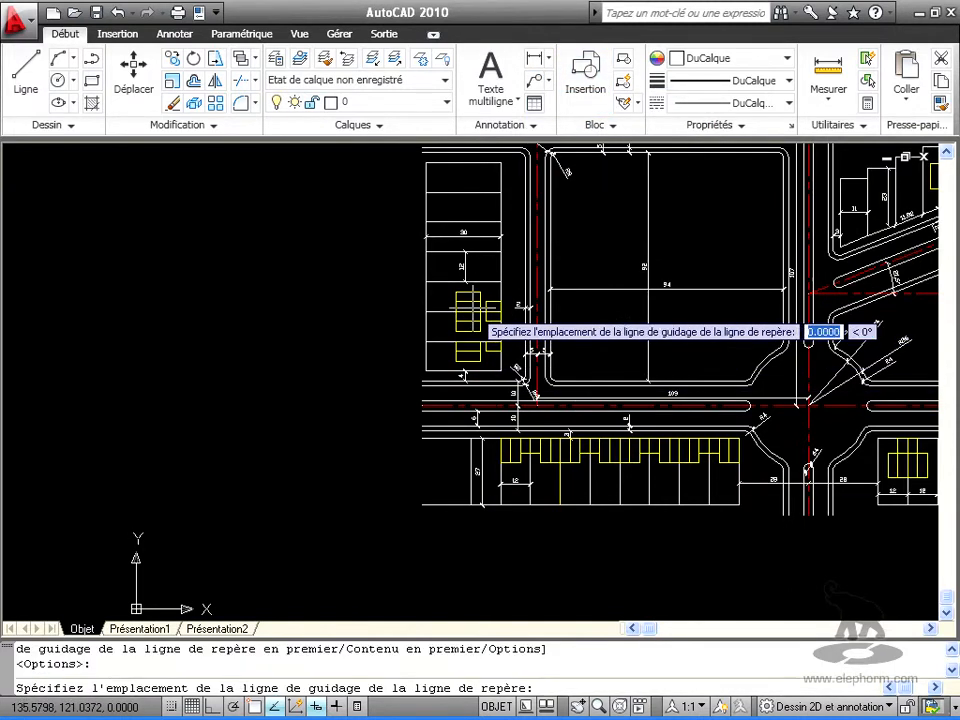
click(388, 241)
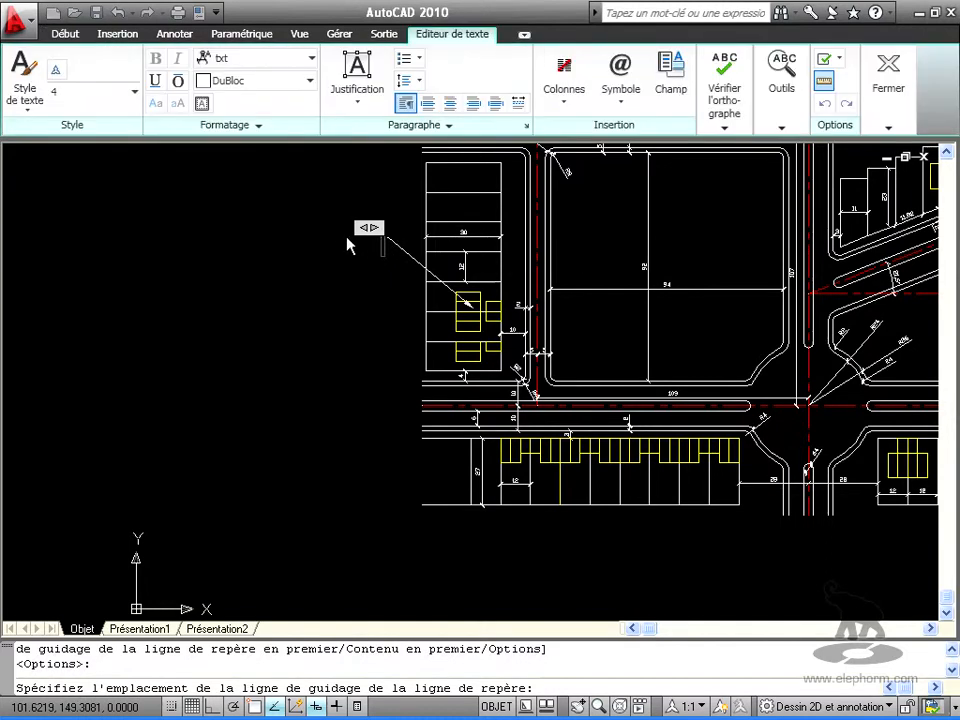
text(NODE)
text(LE 2)
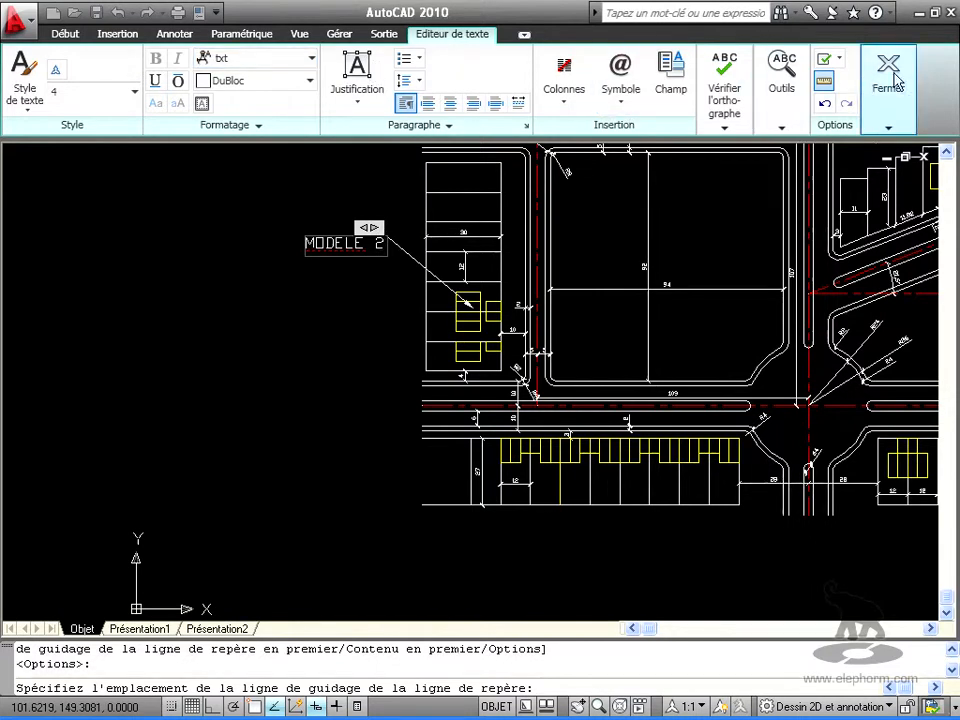
mouse_move(888, 122)
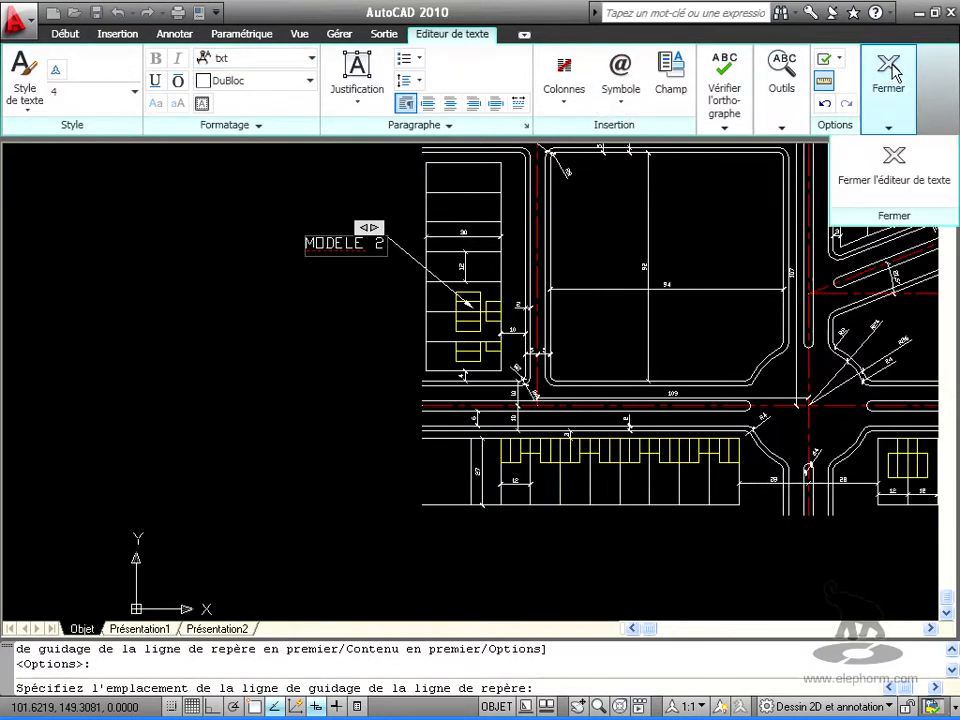
click(895, 163)
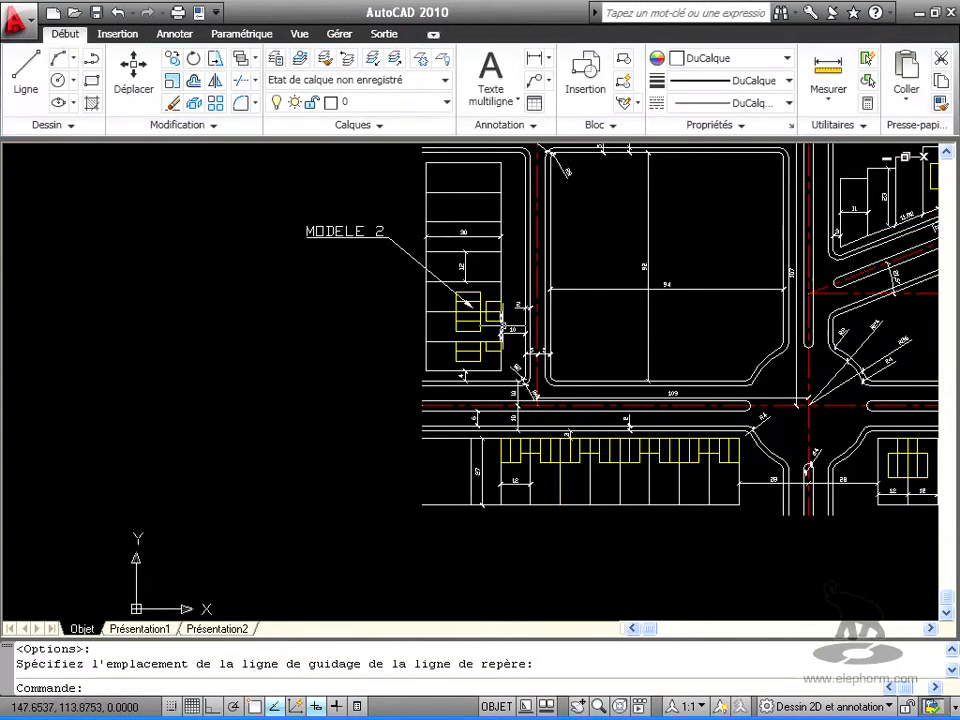
Add two more leader lines from the MODELE 2 label to the yellow buildings of the western block
click(549, 84)
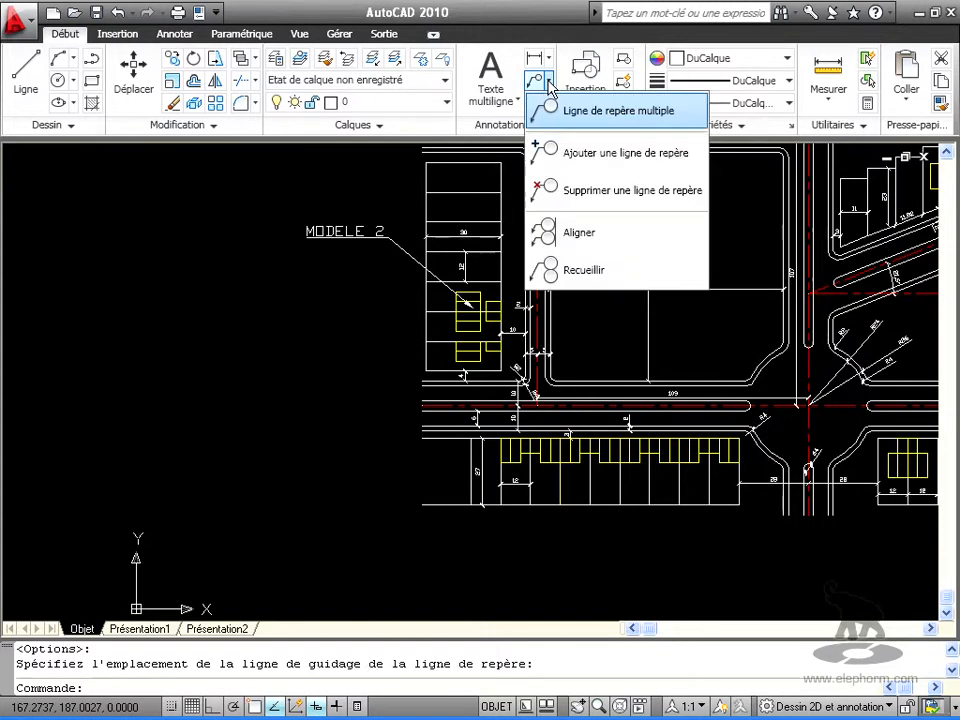
click(598, 155)
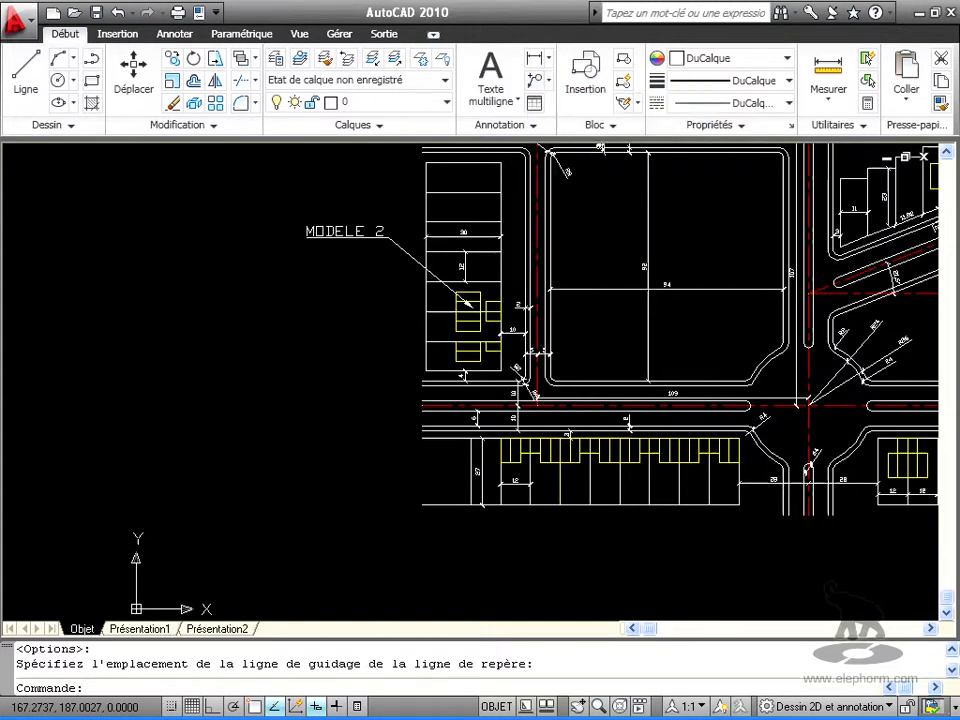
click(398, 242)
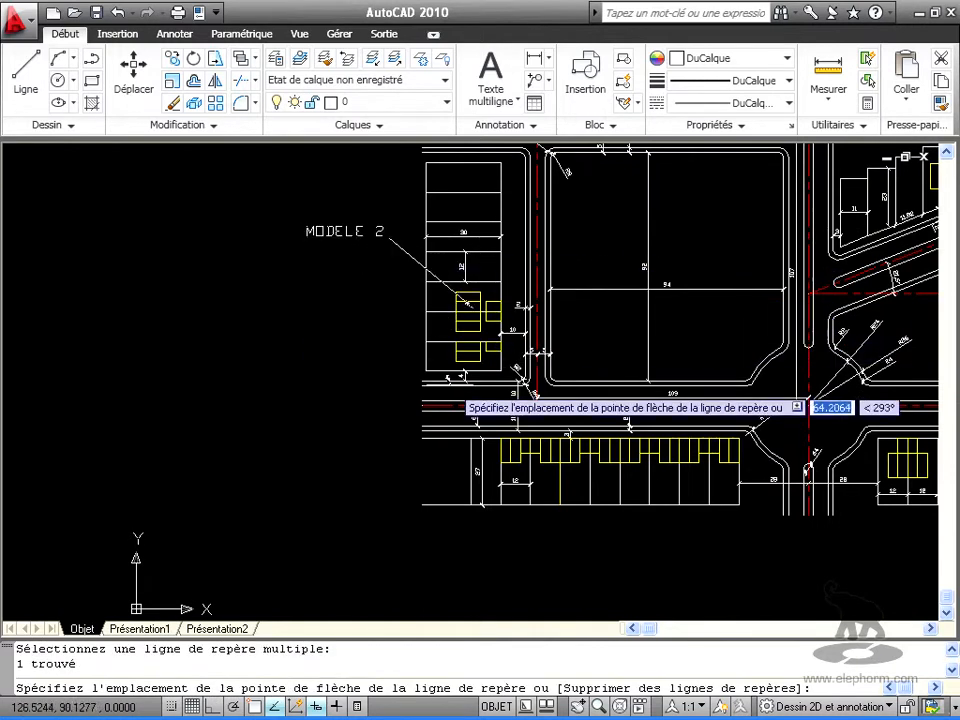
click(466, 345)
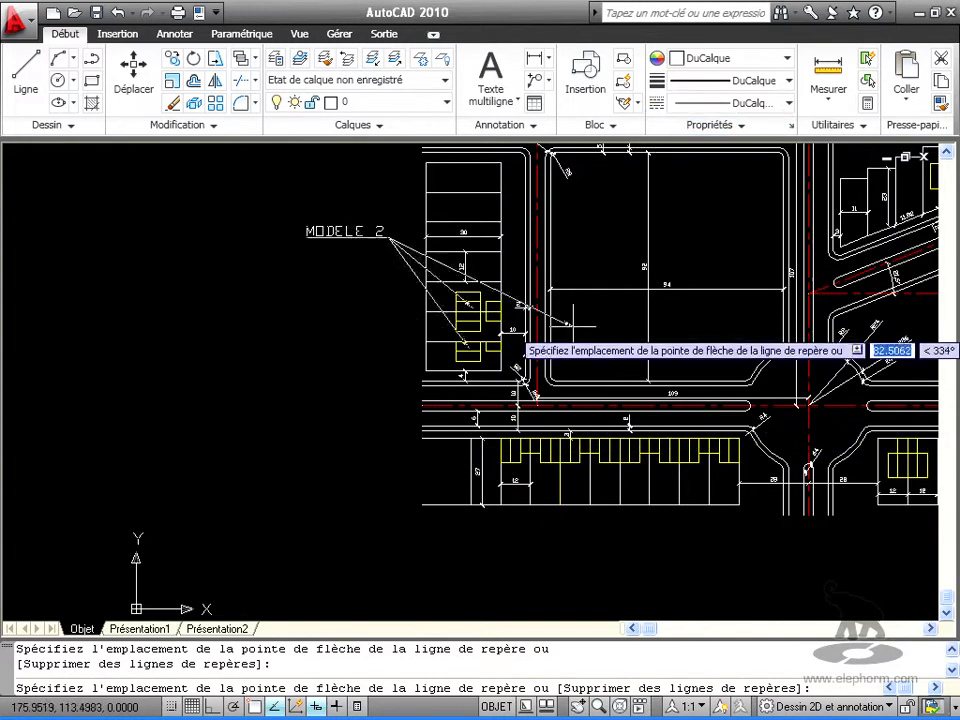
mouse_move(580, 300)
middle_down()
mouse_move(510, 333)
mouse_move(472, 408)
middle_up()
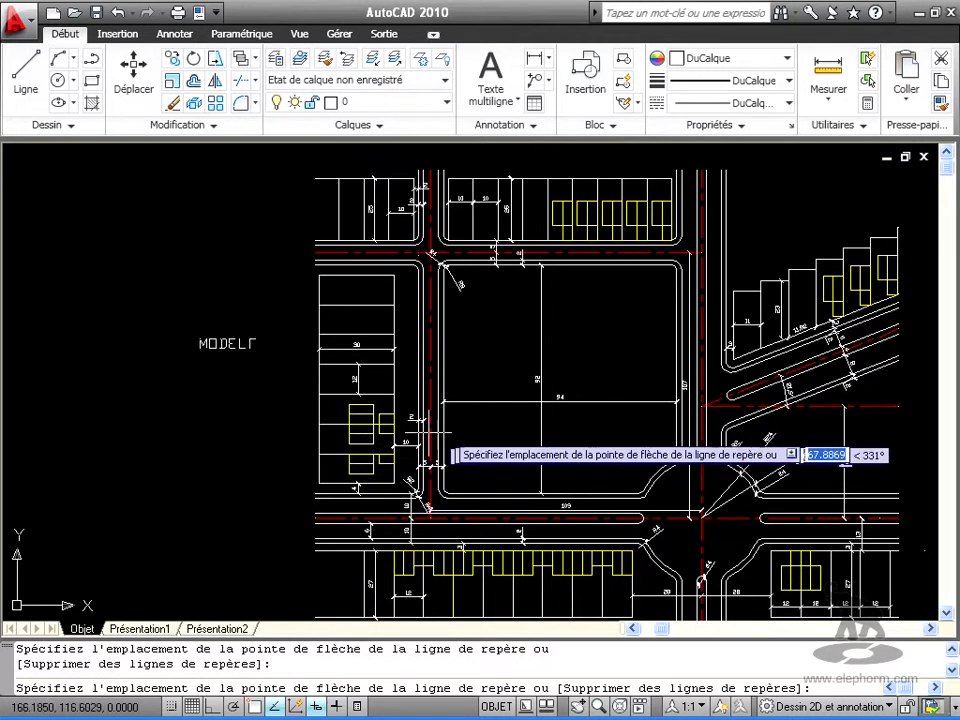
key(Return)
scroll(290, 430, up, 3)
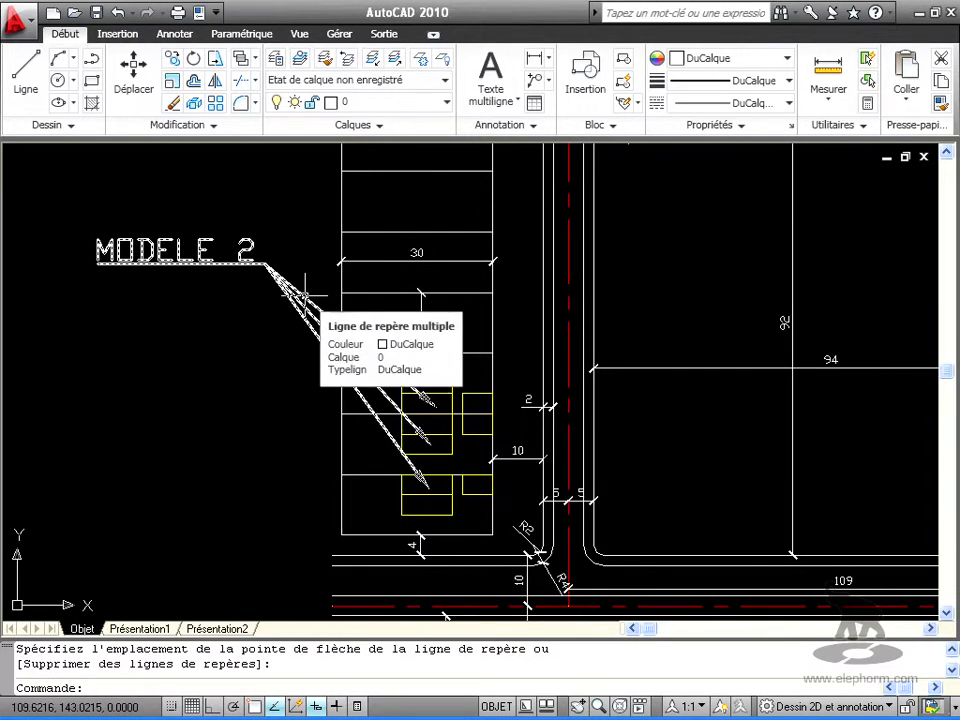
Place a multileader with the text MODELE 3, pointing to the first yellow building of the southern row of plots
middle_drag(405, 484, 467, 279)
scroll(467, 279, down, 2)
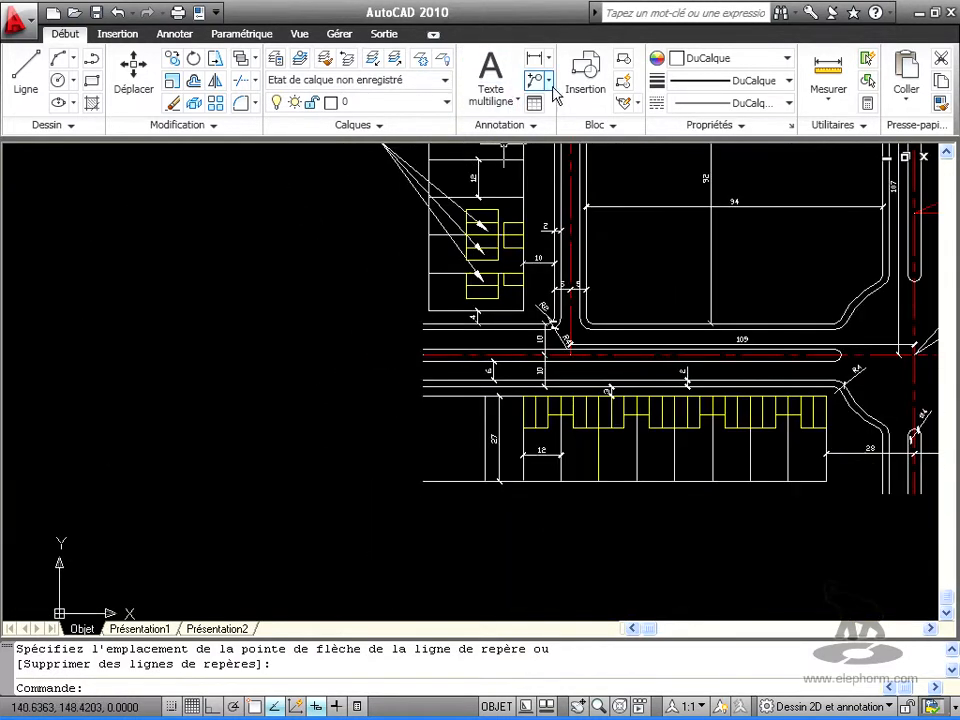
click(546, 82)
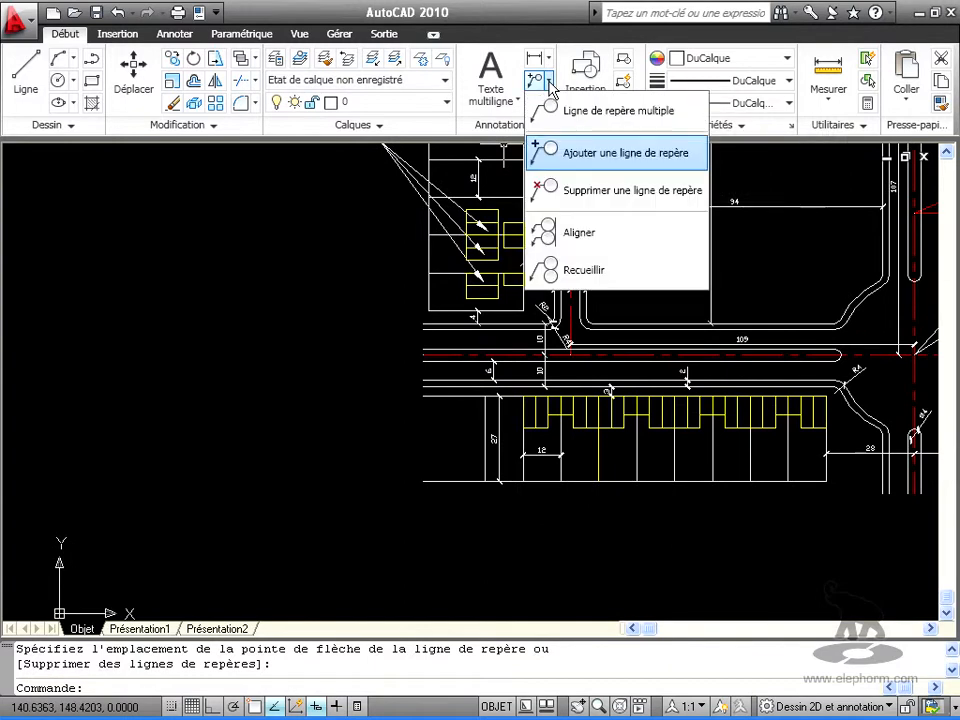
click(583, 116)
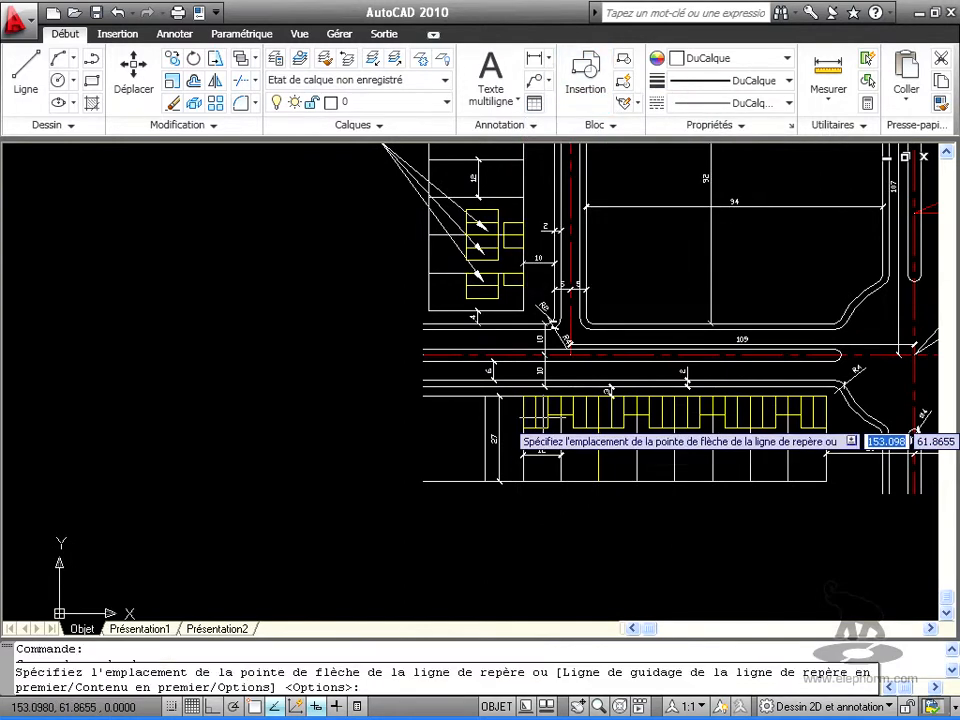
click(537, 413)
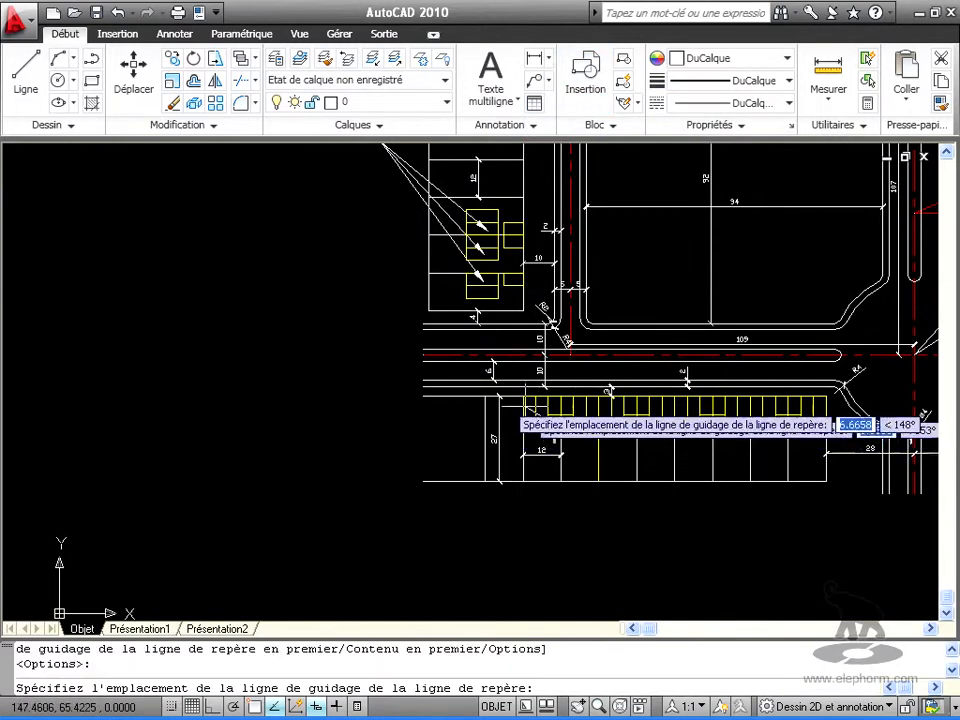
click(357, 294)
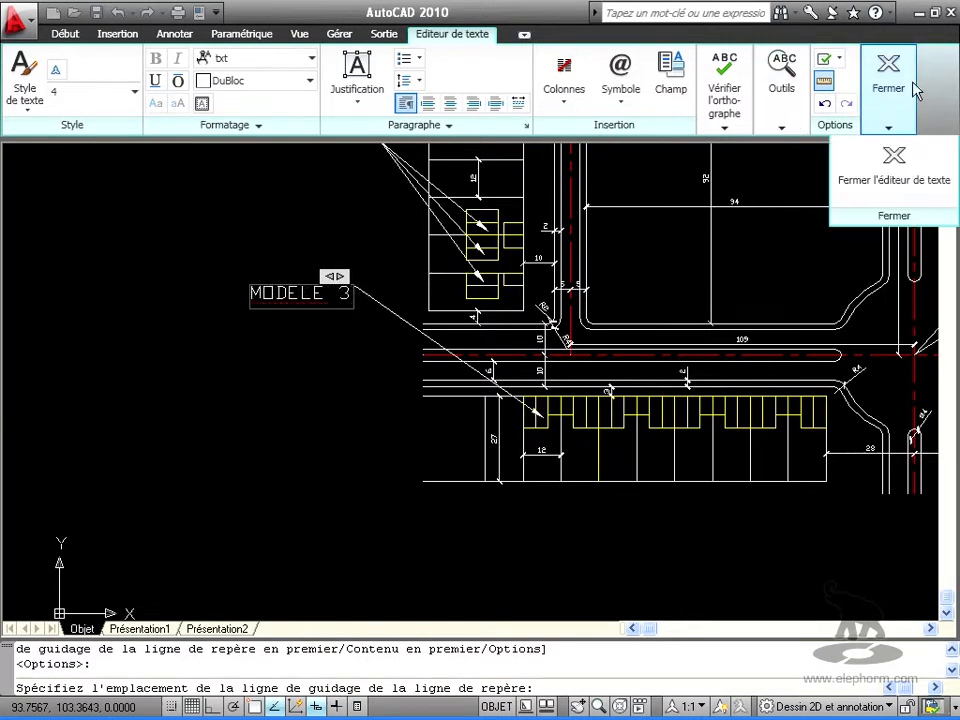
click(891, 158)
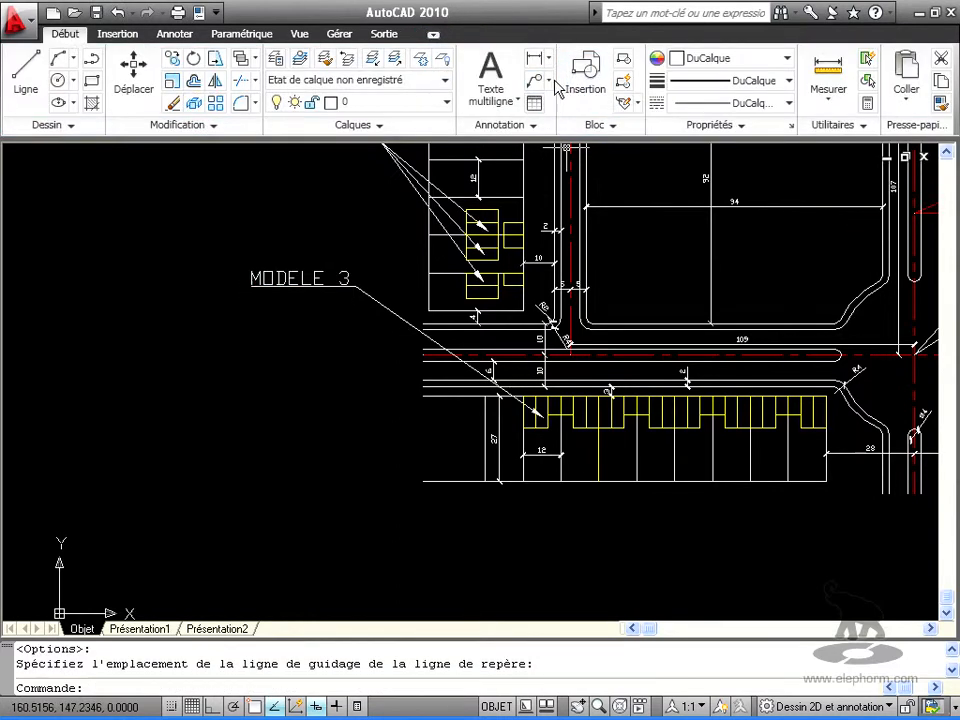
Add four more leader lines from the MODELE 3 label to the other yellow buildings along the southern row
click(550, 82)
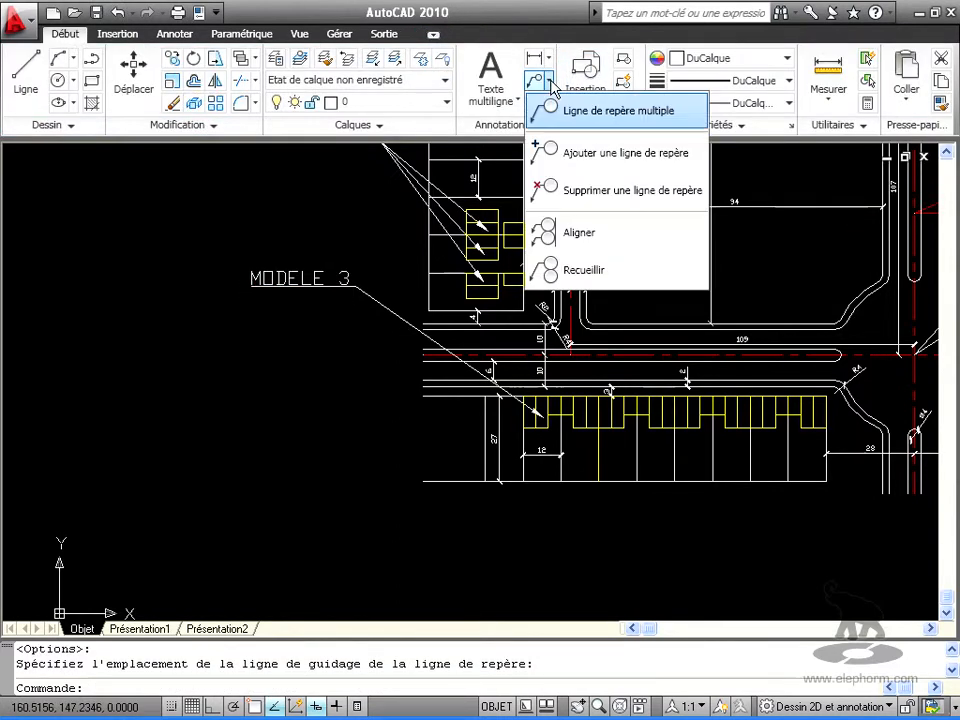
click(566, 157)
click(320, 285)
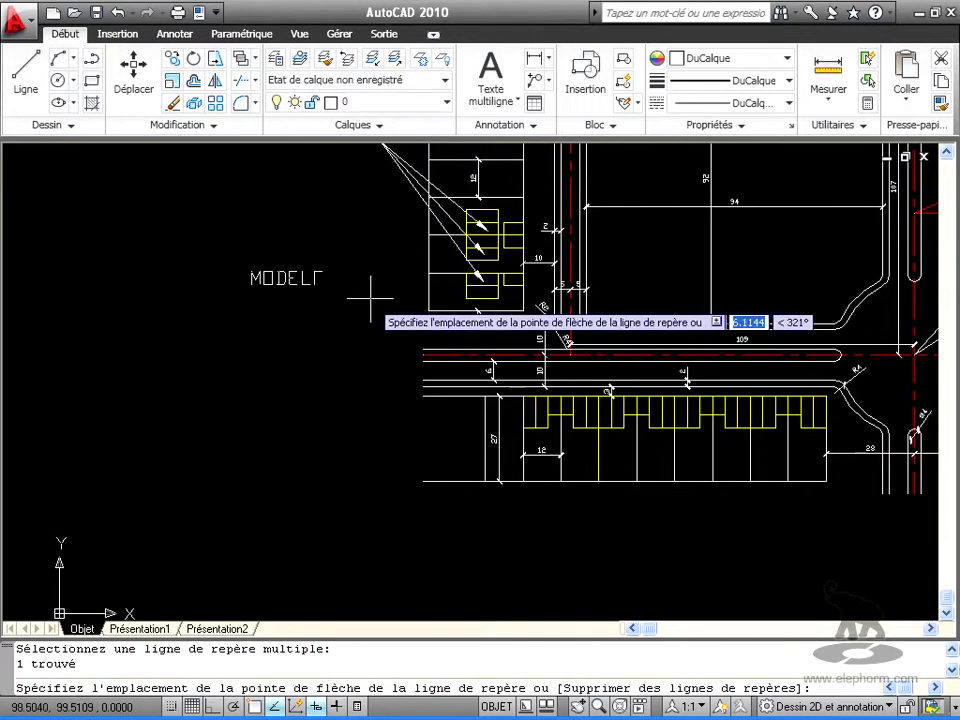
click(574, 400)
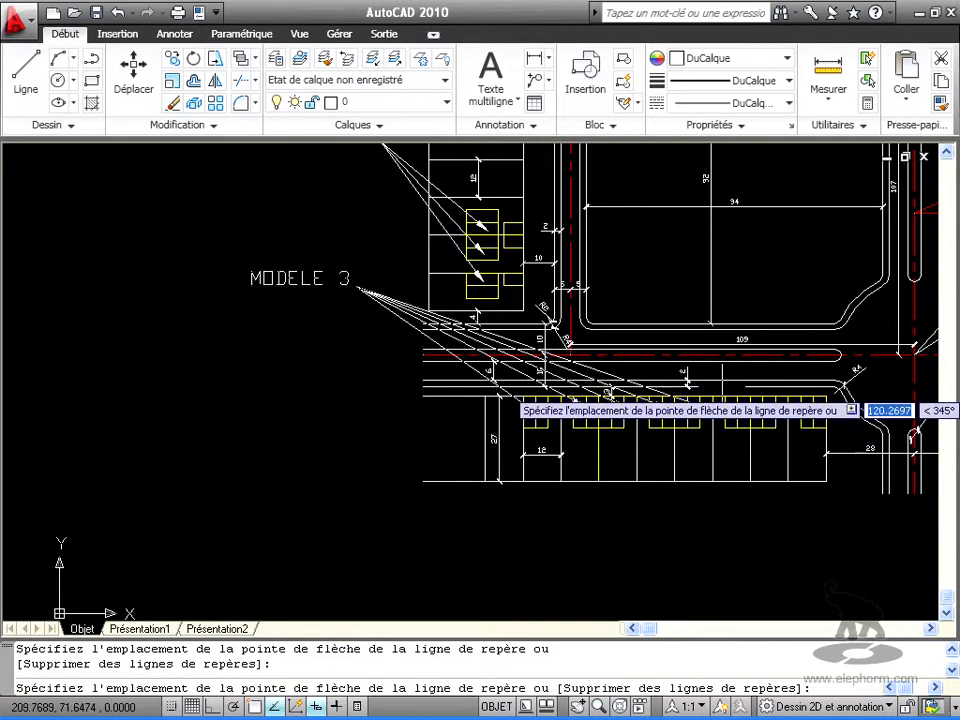
key(Return)
Place a multileader with the text MODELE 1 above the MODELE 2 label, pointing to the first yellow building of the northern row
scroll(673, 438, down, 2)
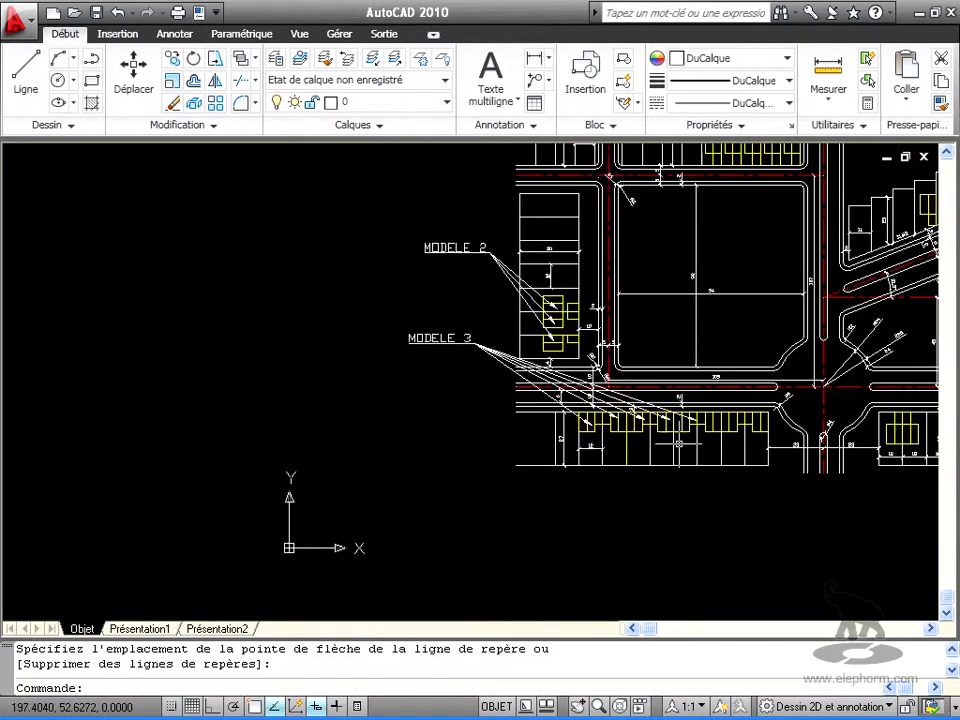
middle_drag(678, 443, 683, 487)
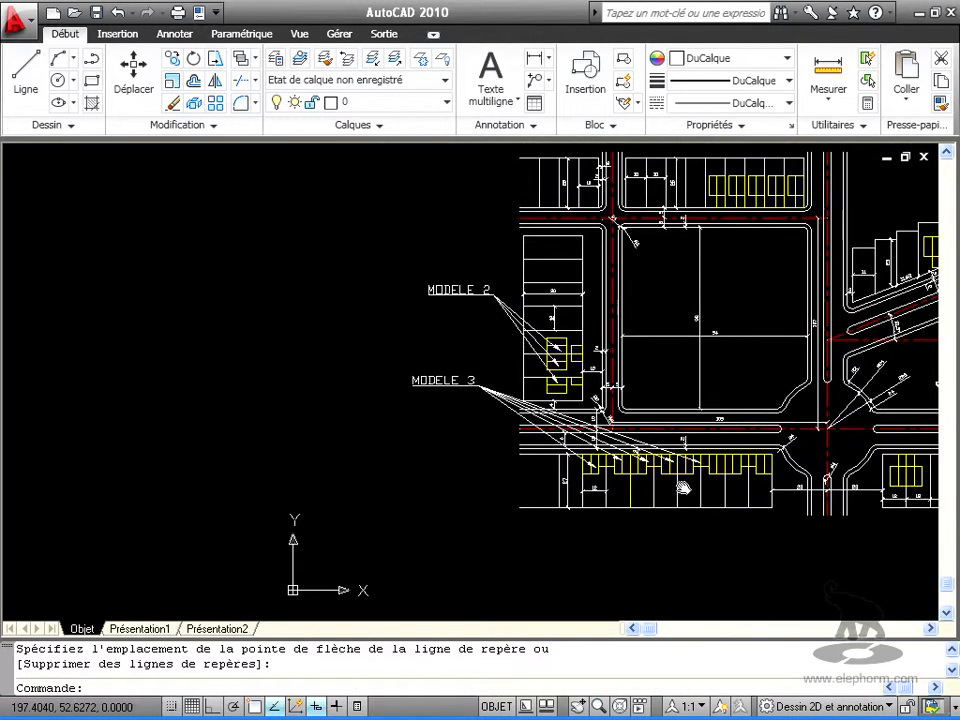
click(547, 81)
click(576, 113)
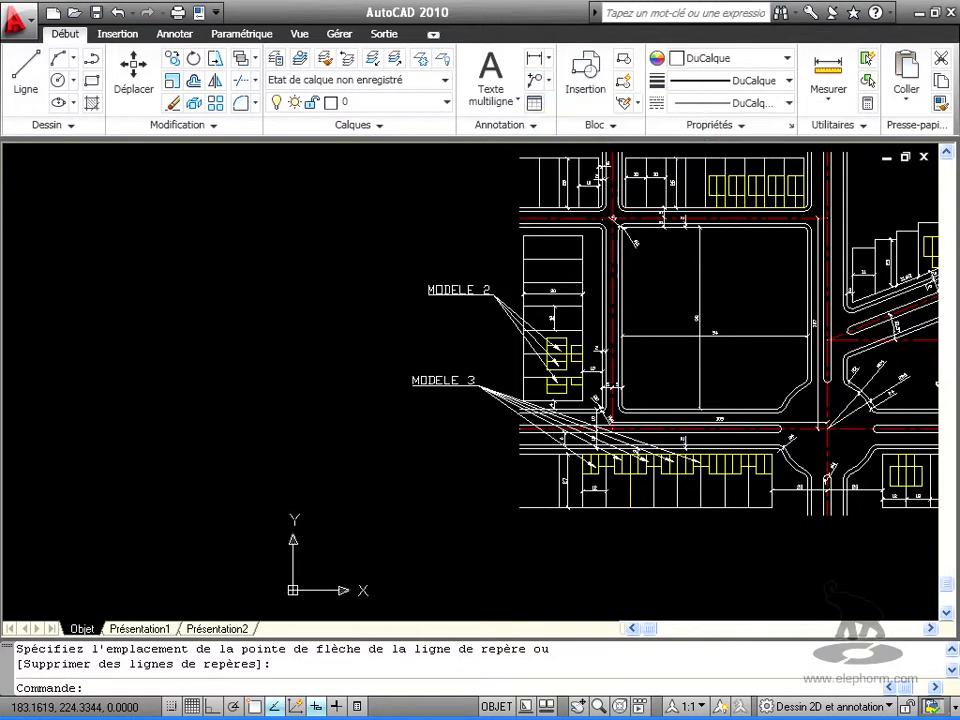
click(712, 185)
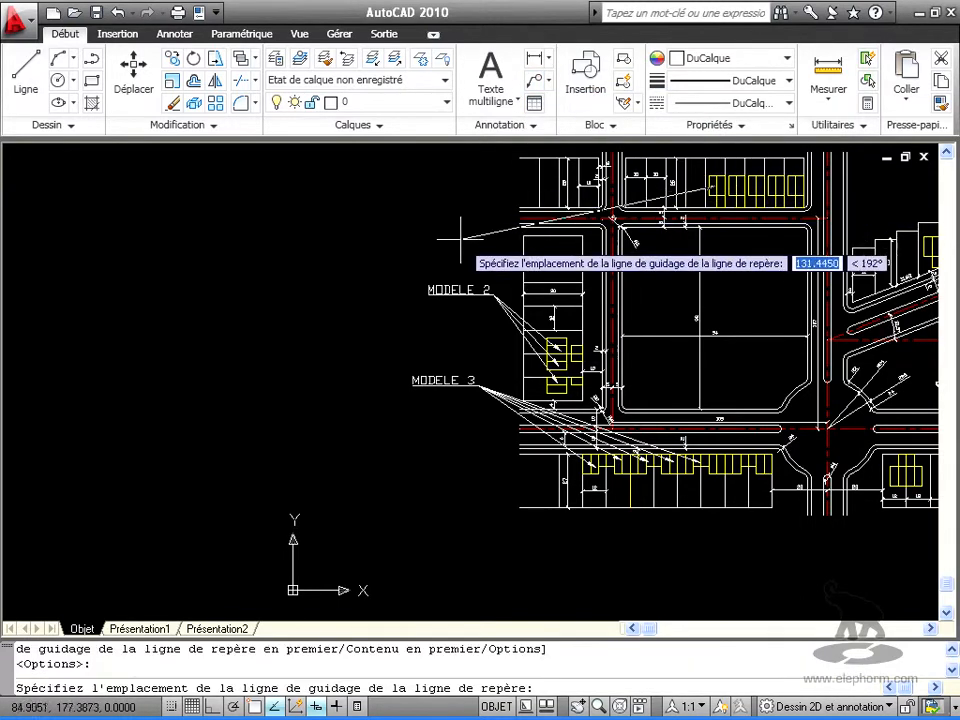
click(484, 237)
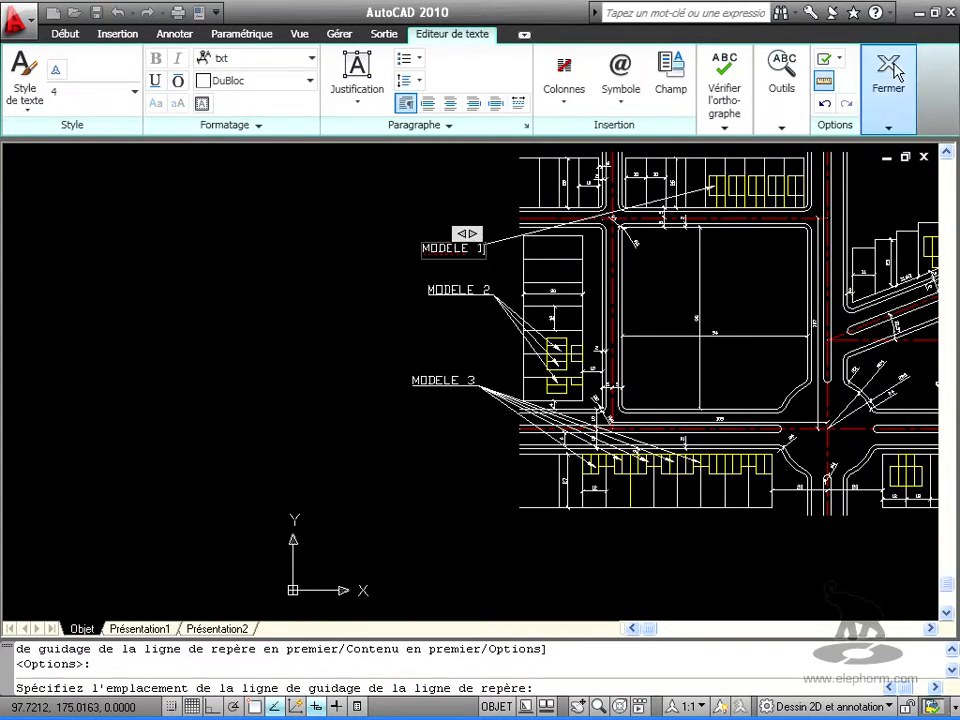
click(888, 125)
click(882, 172)
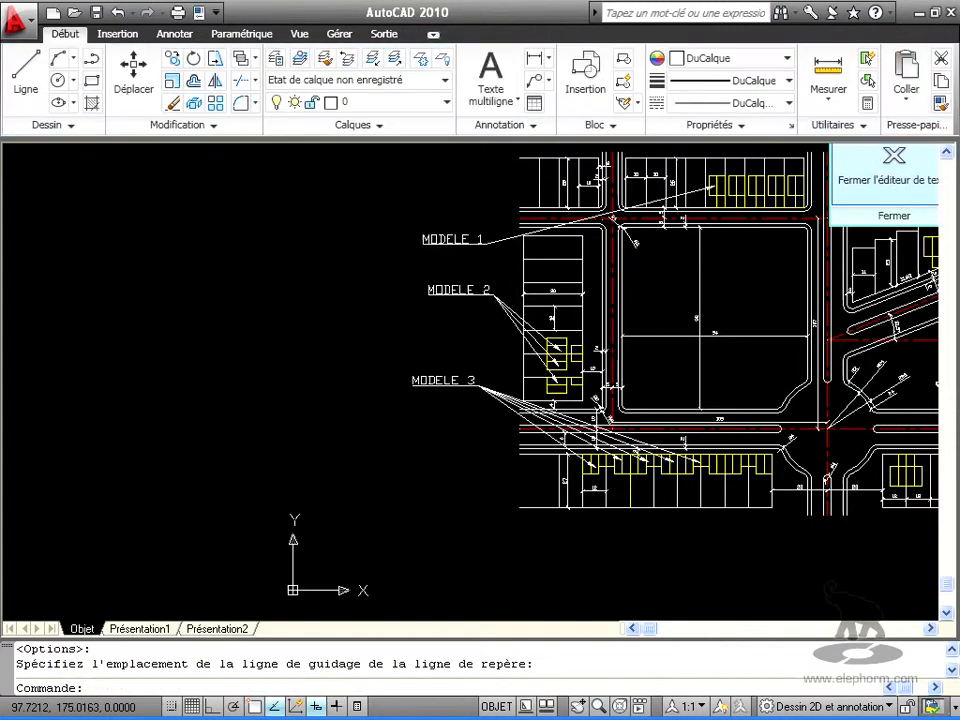
Add three more leader lines from the MODELE 1 label to the other yellow buildings of the northern row
click(555, 82)
click(565, 151)
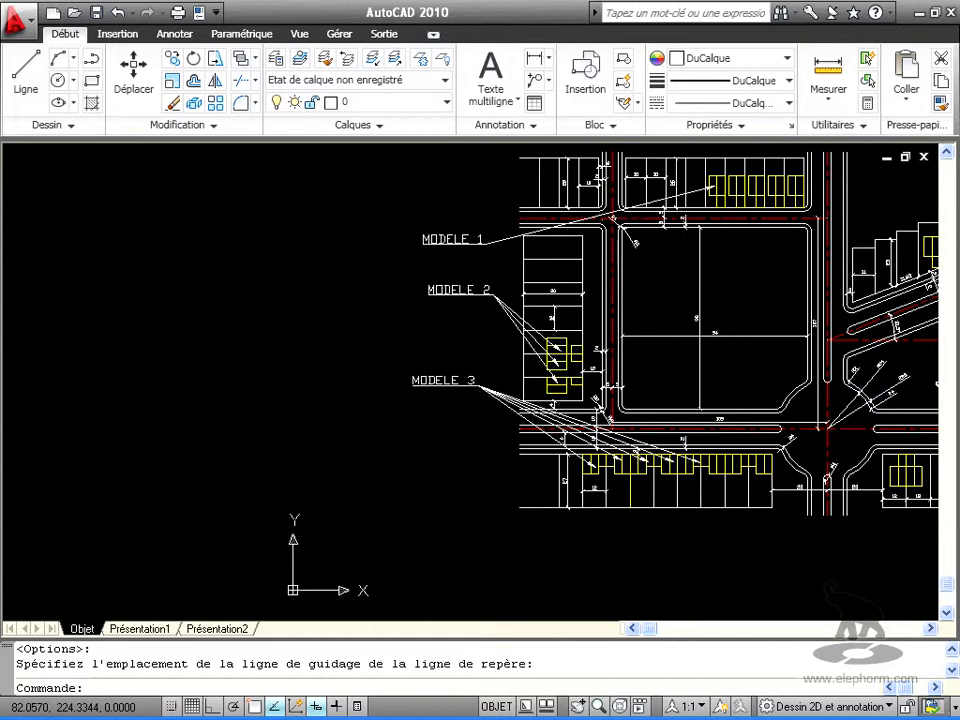
click(502, 240)
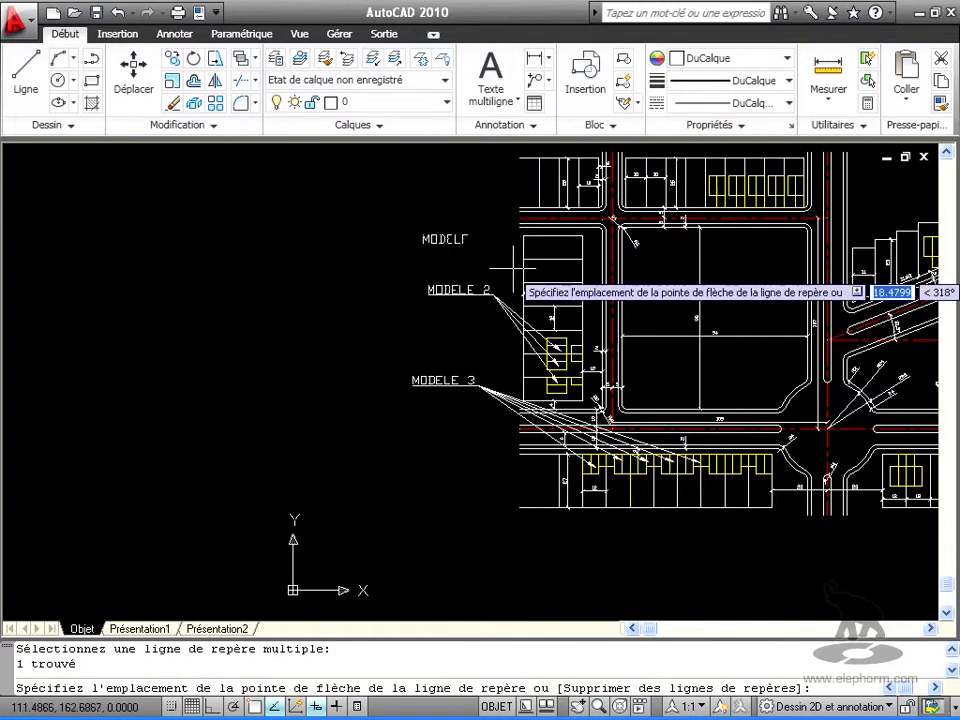
click(752, 193)
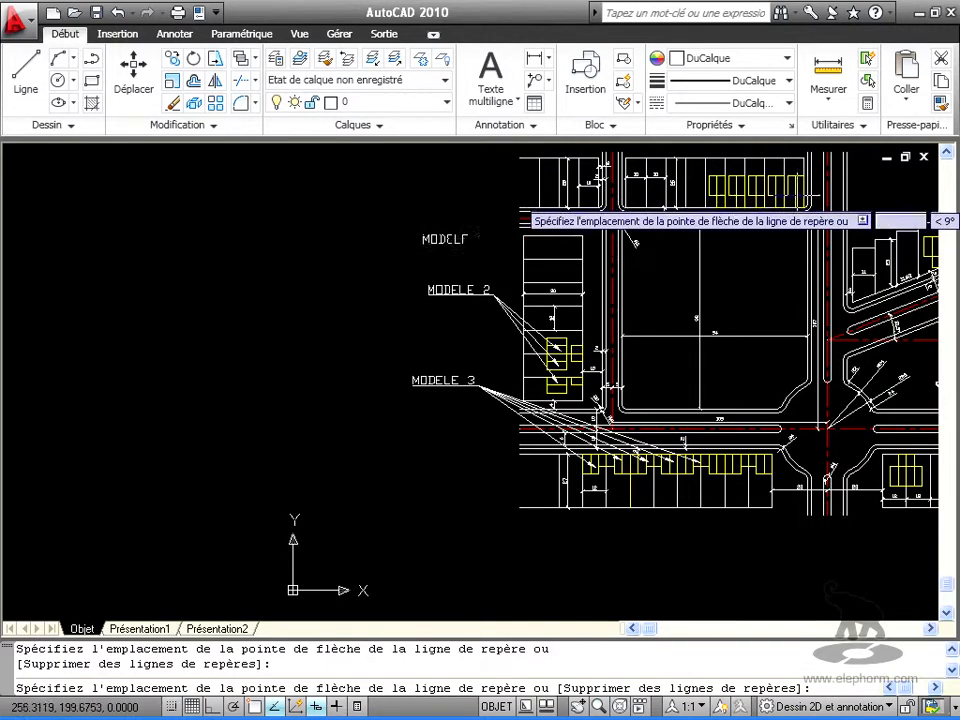
key(Return)
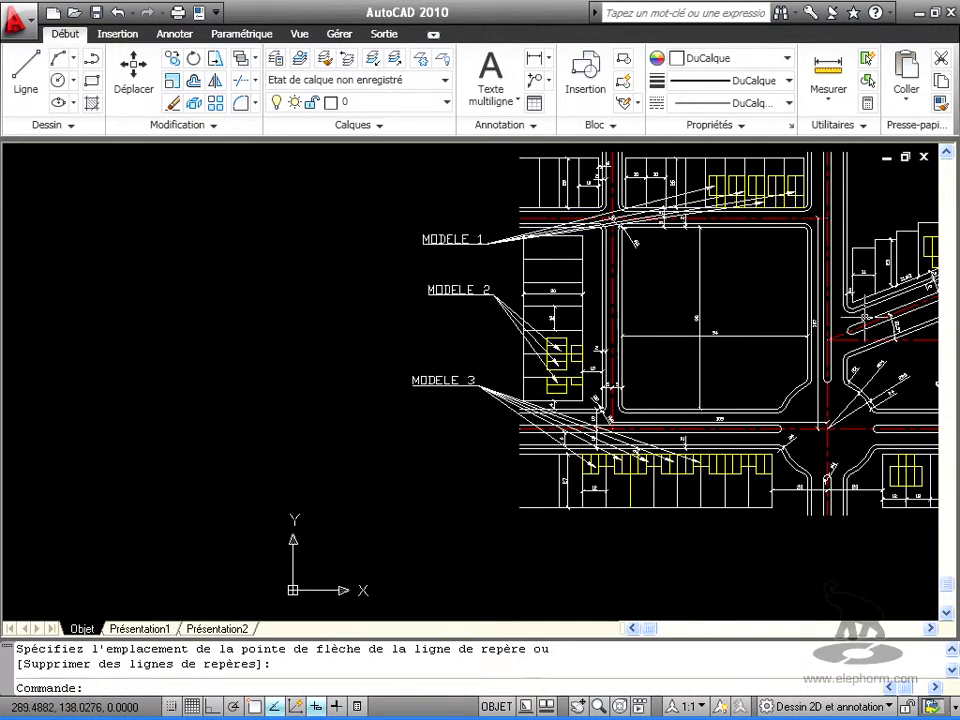
Try to remove a leader line from the MODELE 1 multileader
click(549, 82)
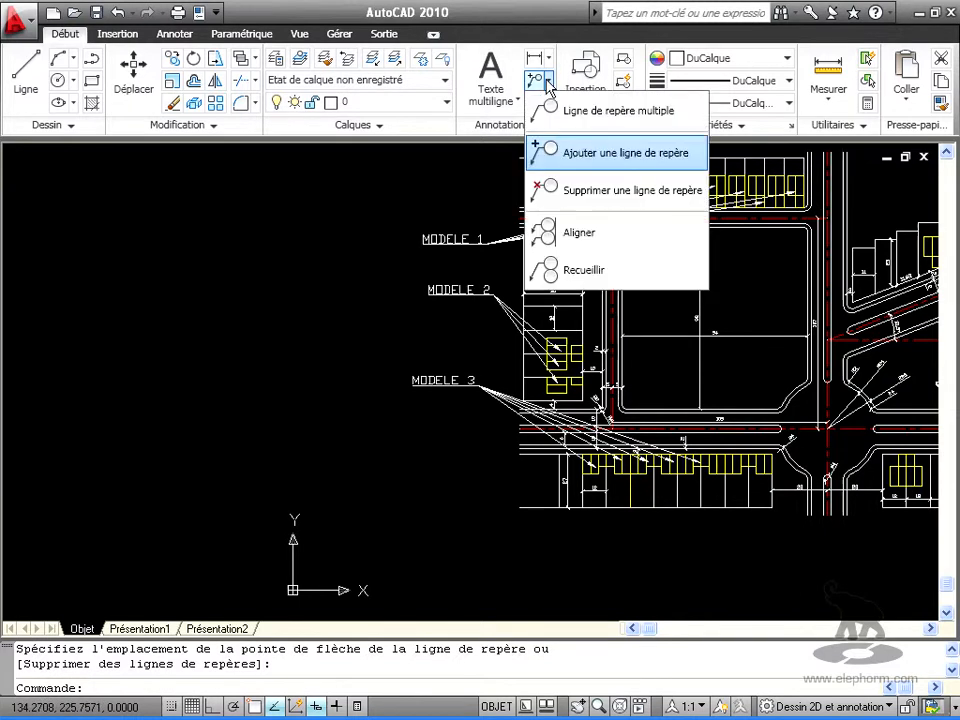
click(567, 200)
scroll(600, 215, up, 4)
click(615, 204)
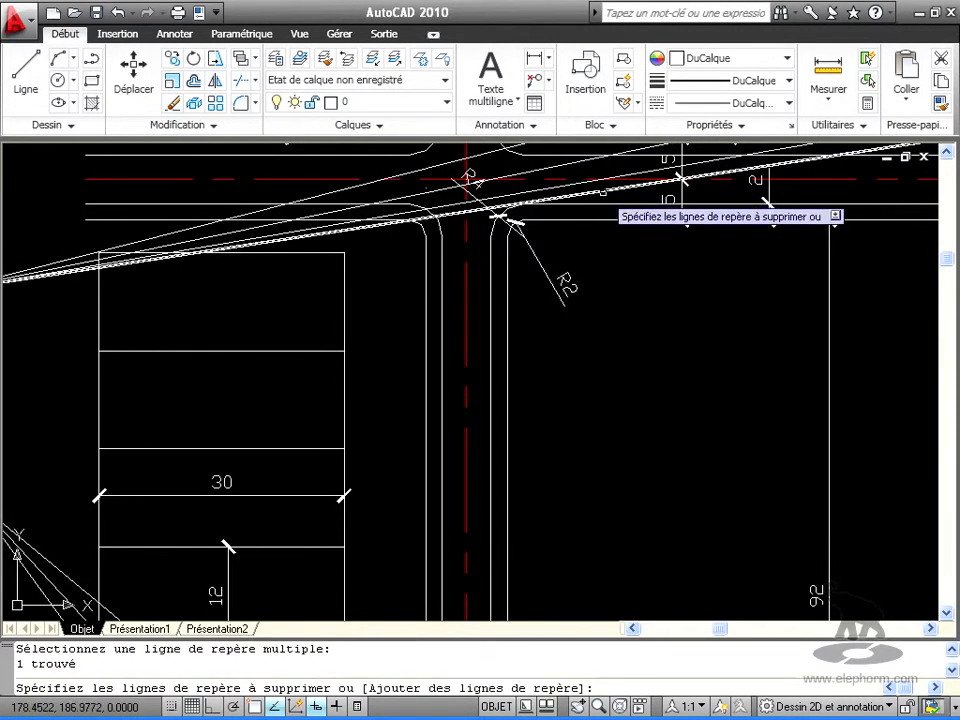
key(Return)
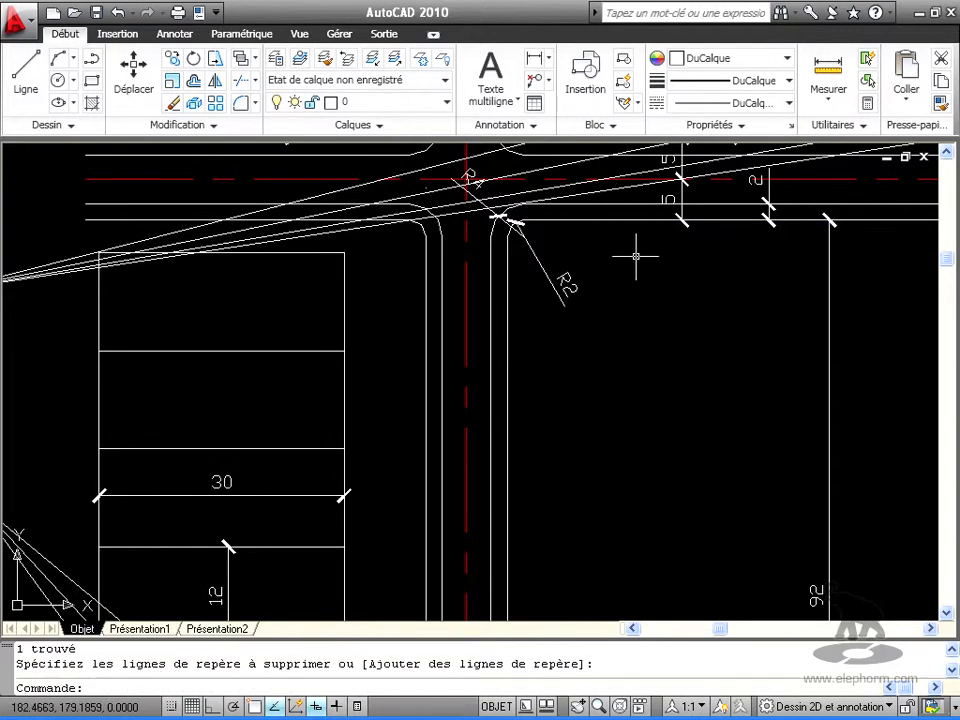
scroll(636, 256, down, 4)
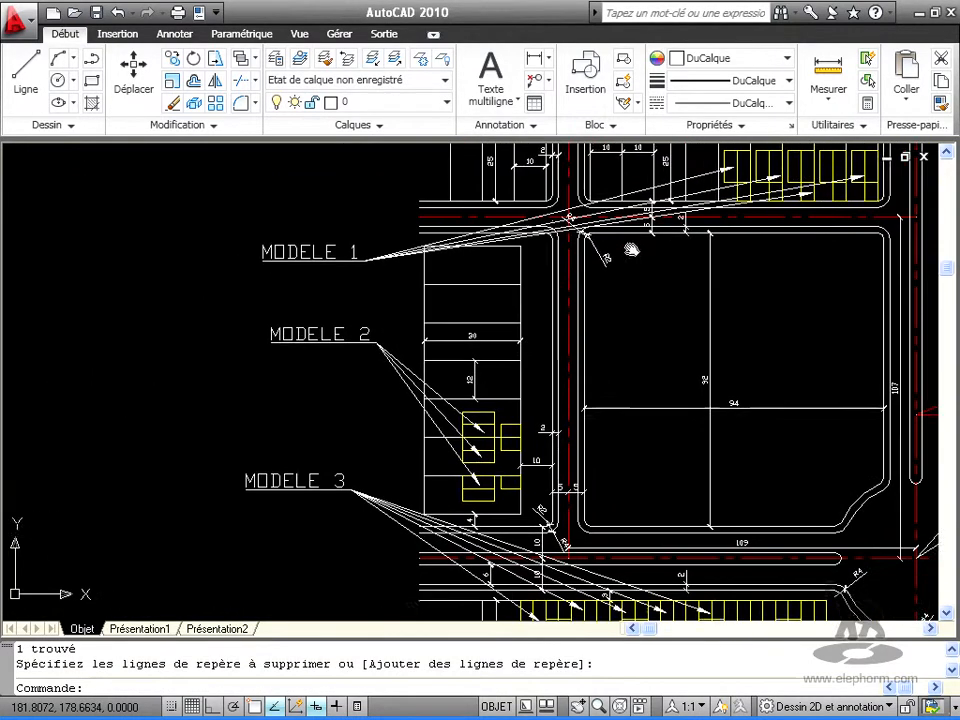
key(ctrl+z)
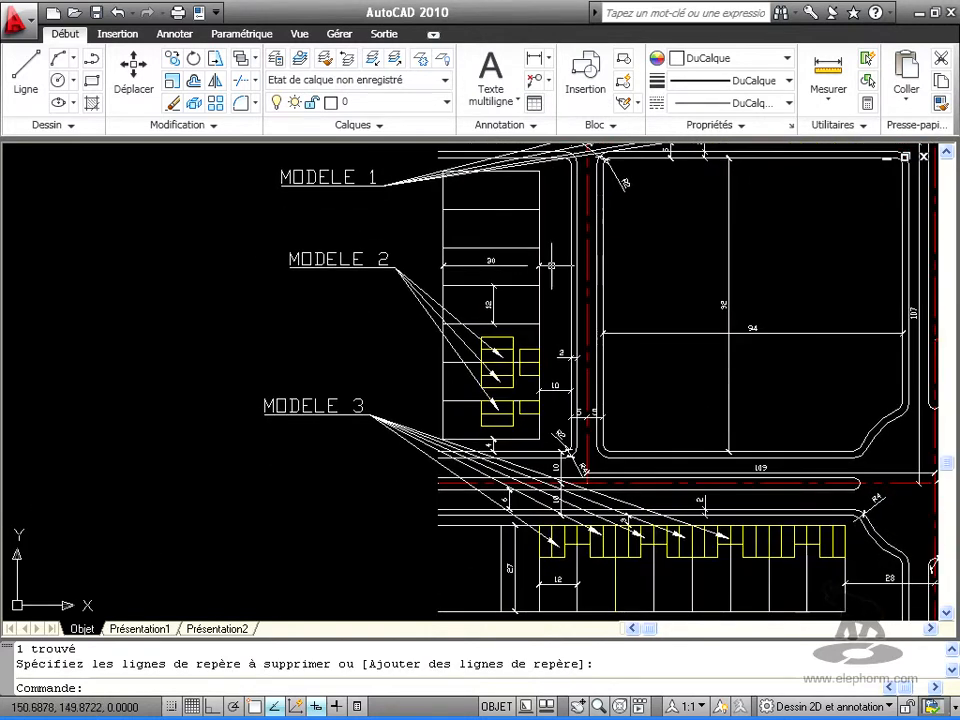
Undo the last multileader changes
key(ctrl+z)
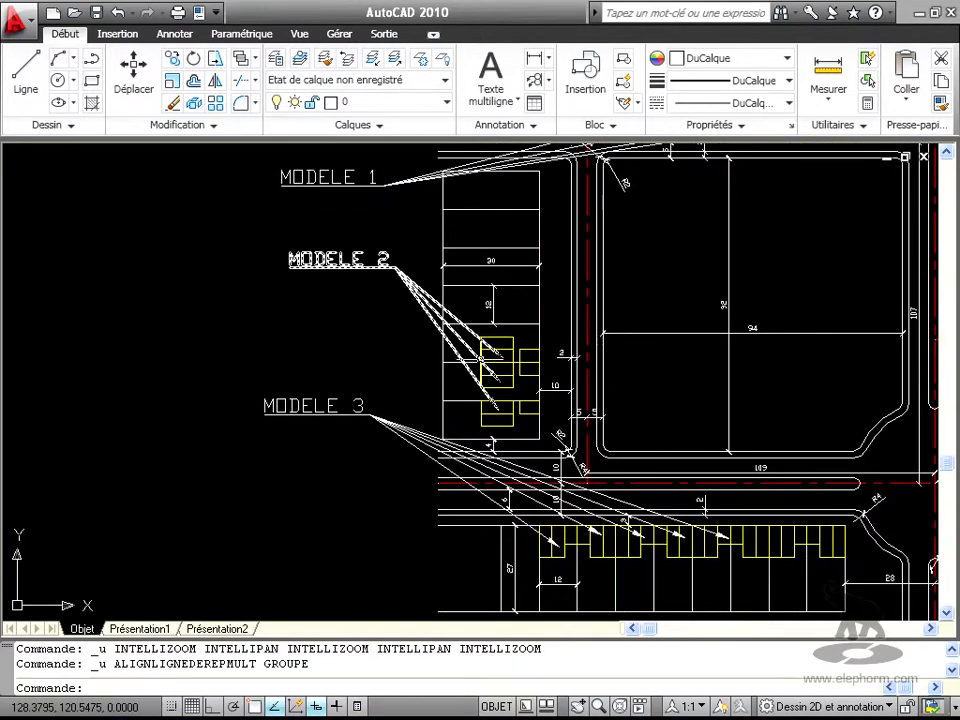
key(Return)
key(Escape)
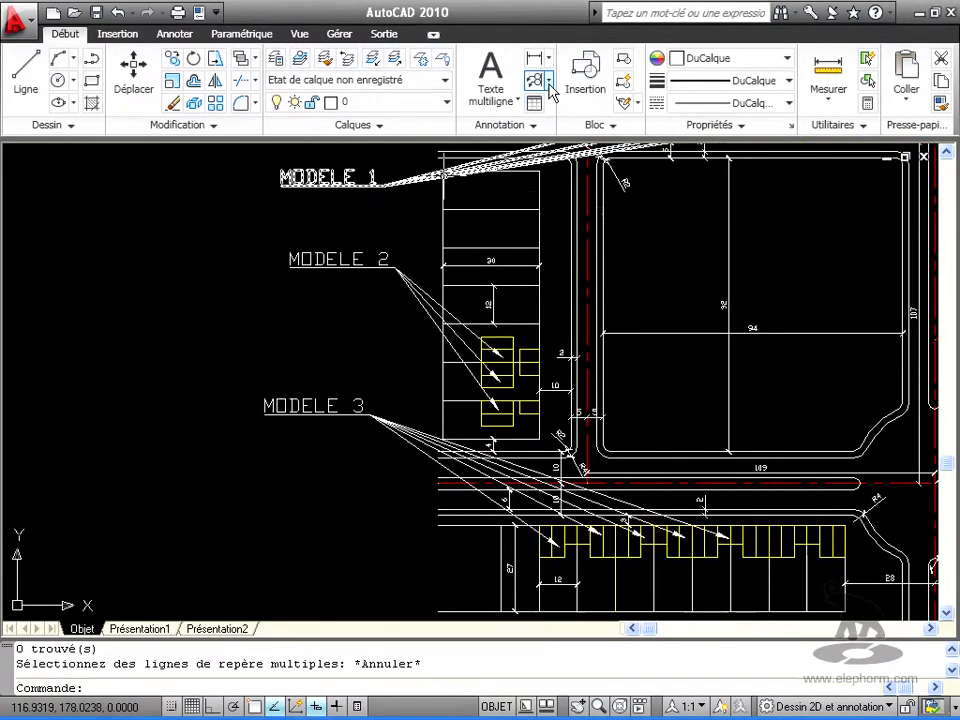
Align the MODELE 1, MODELE 2 and MODELE 3 multileaders vertically with the MODELE 3 label, using Ortho mode for the direction
click(550, 82)
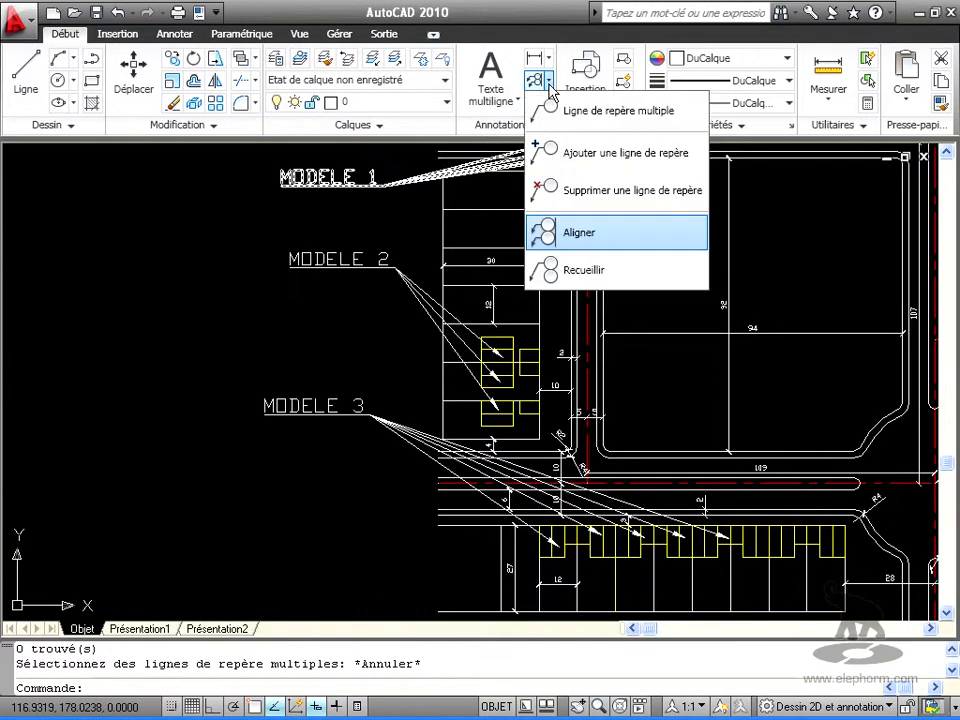
click(560, 229)
click(347, 506)
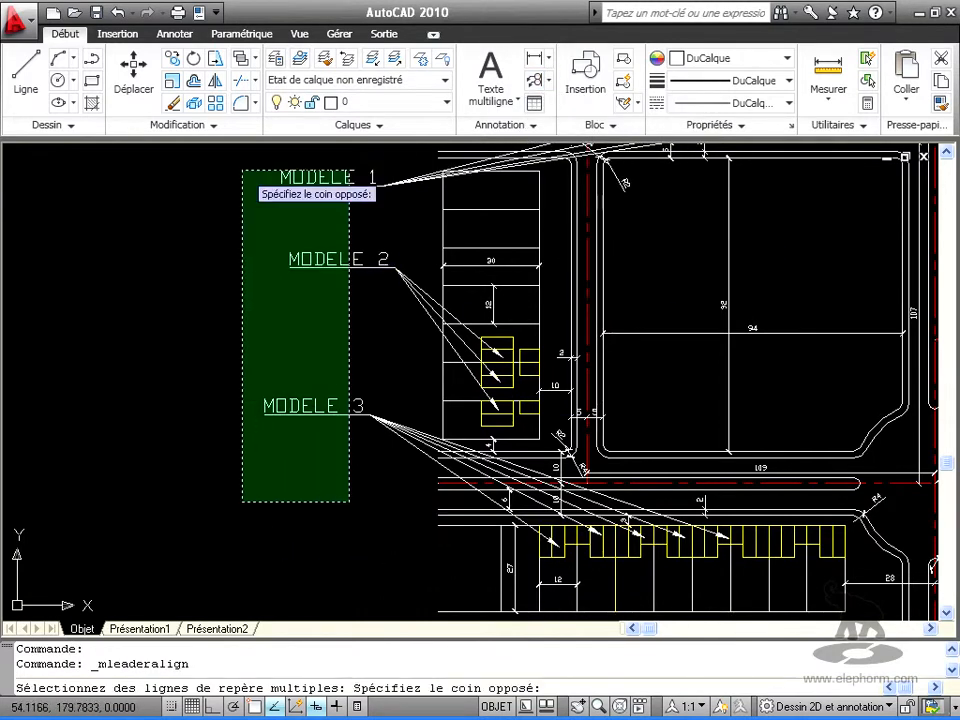
click(243, 170)
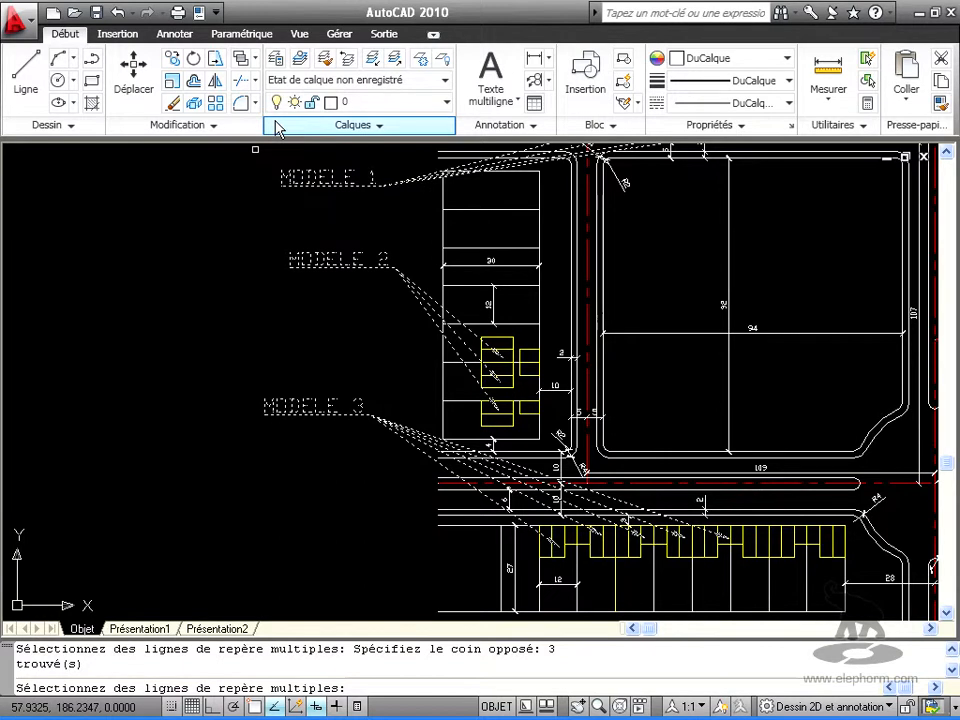
key(Return)
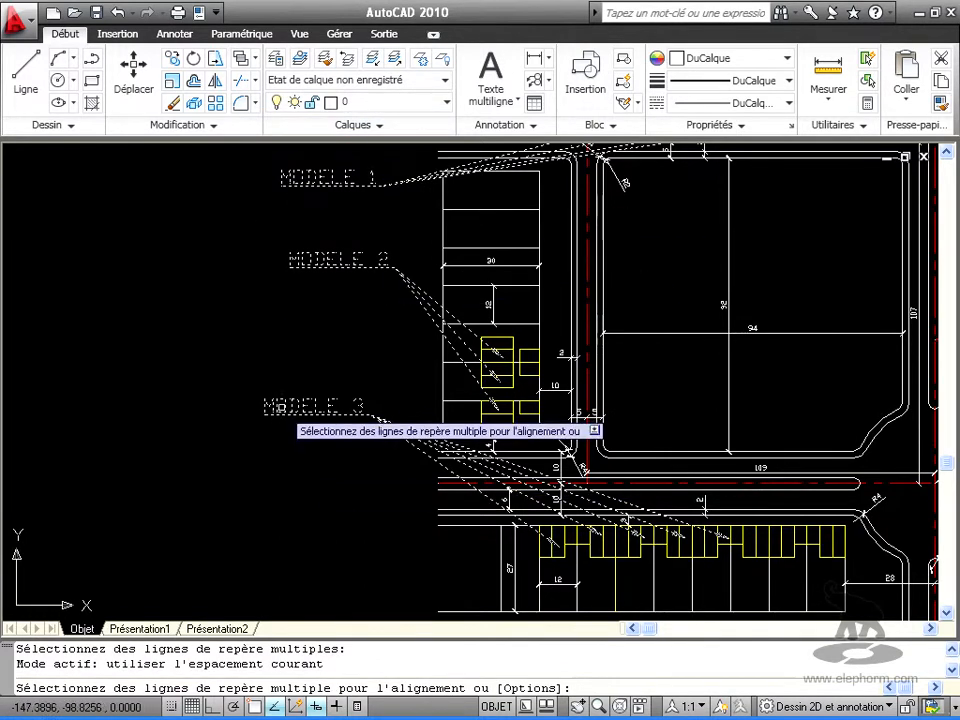
click(290, 408)
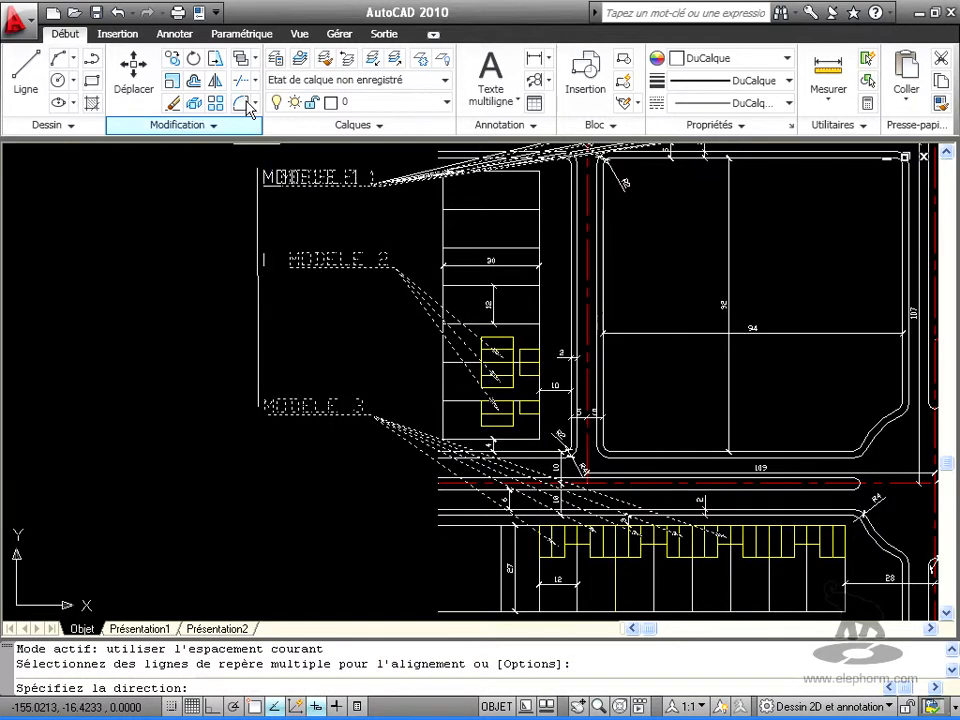
click(216, 706)
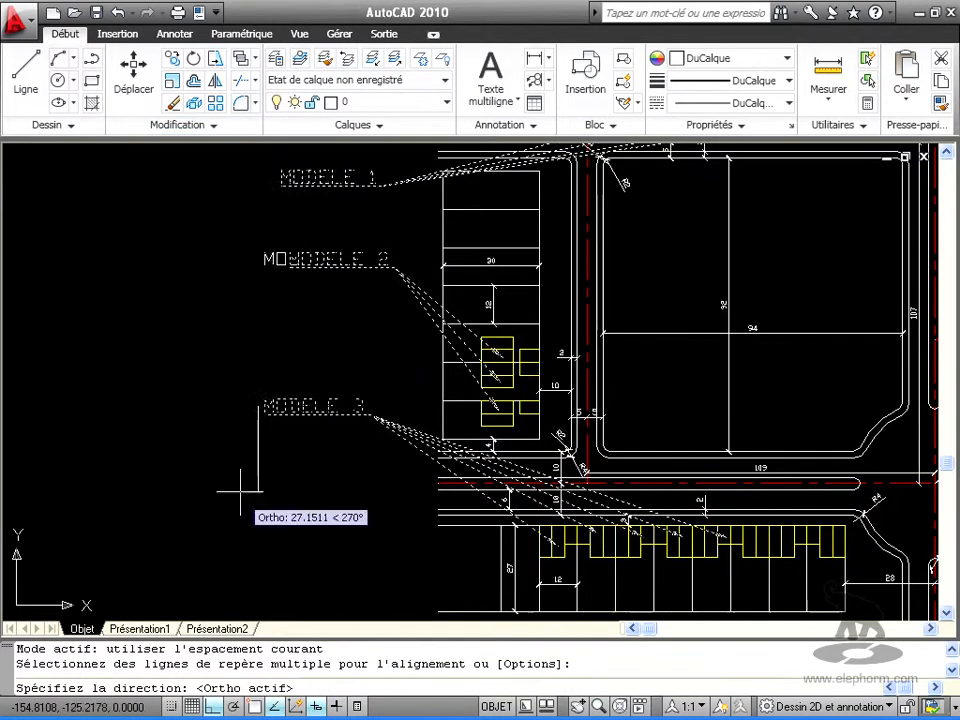
middle_drag(280, 185, 277, 340)
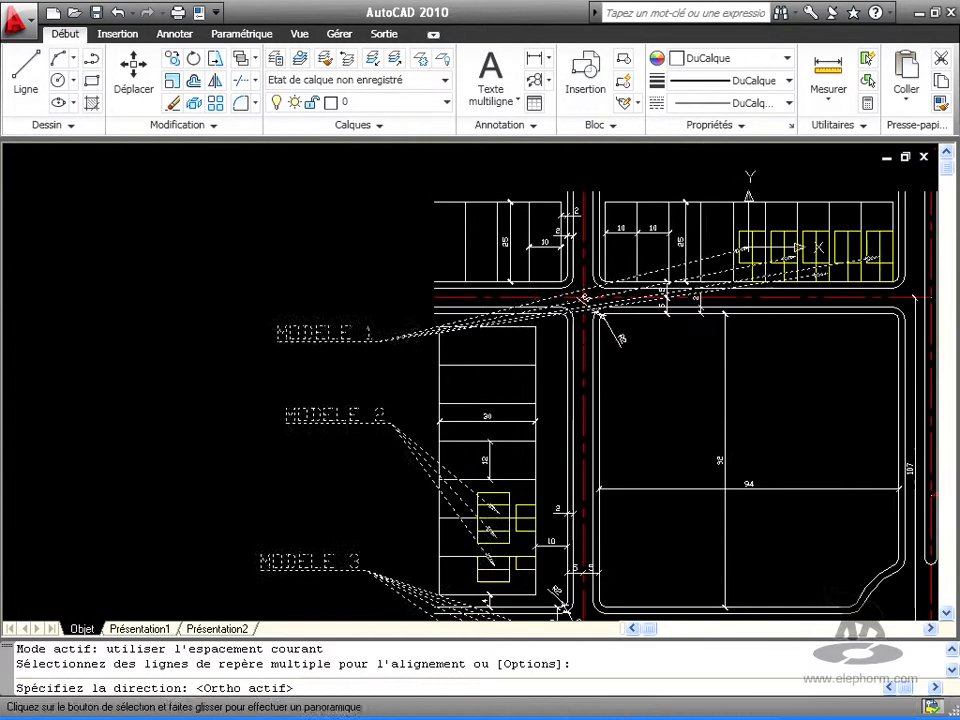
click(265, 240)
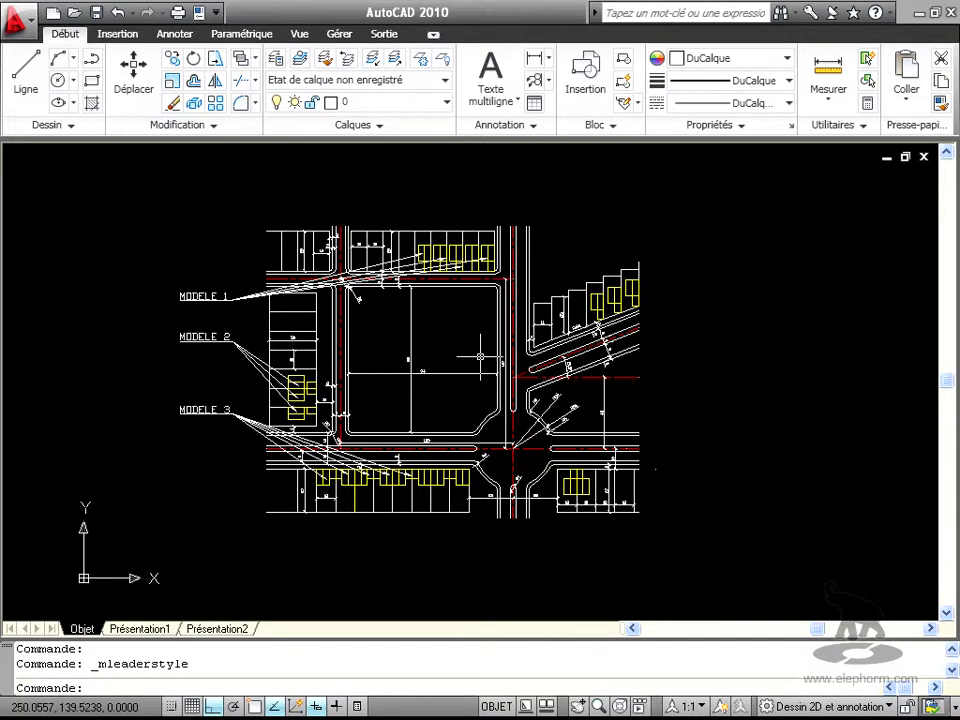
Review the leader format, structure and content settings of the Standard multileader style
click(535, 127)
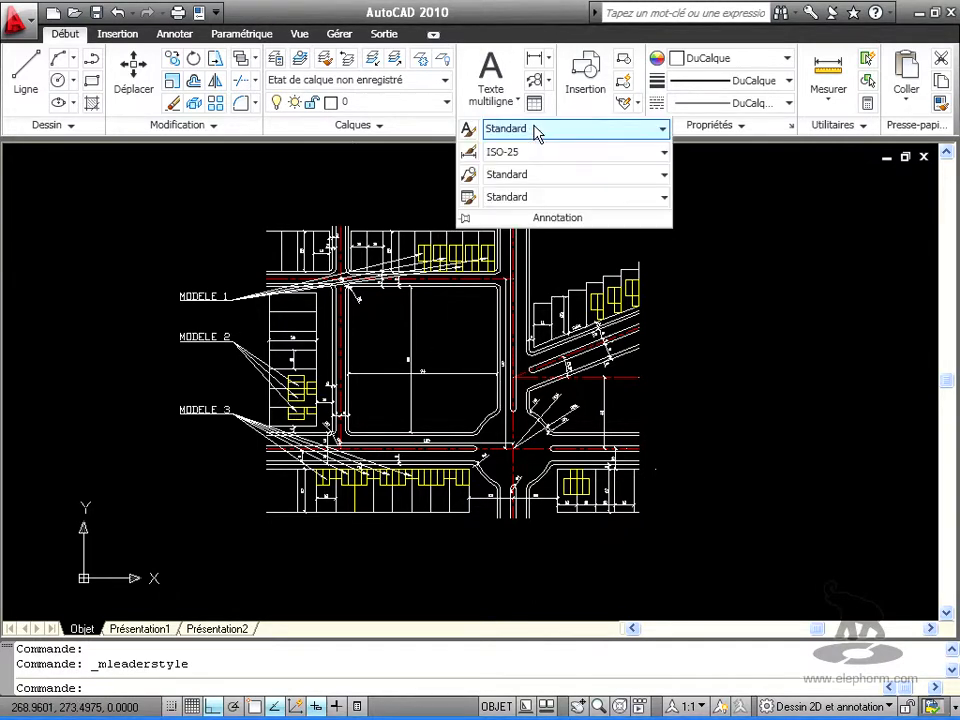
click(468, 176)
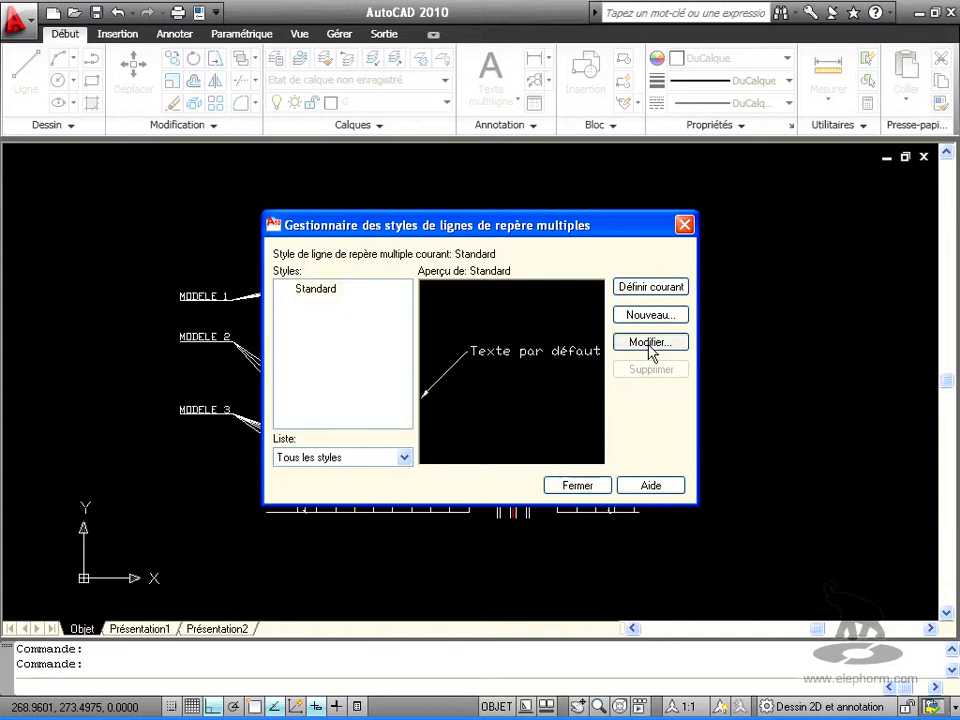
click(650, 343)
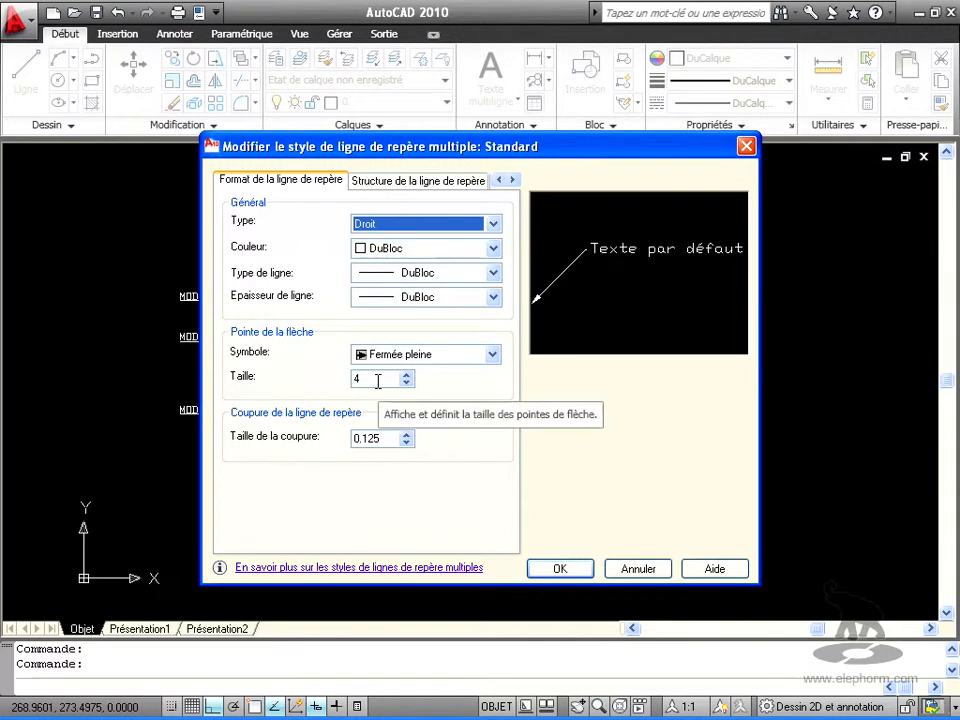
click(395, 182)
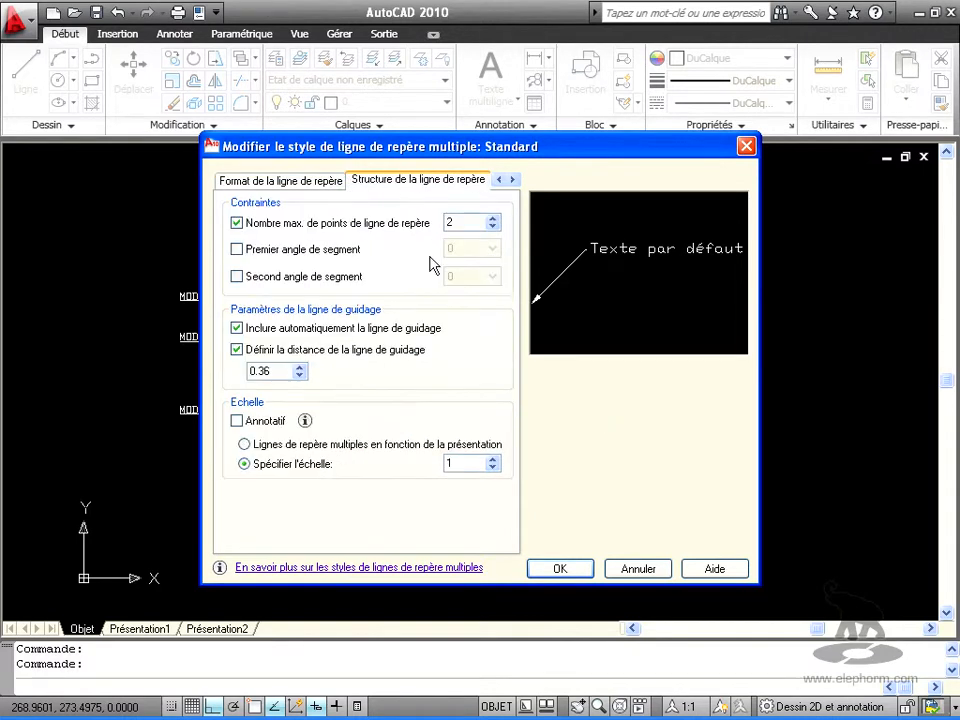
click(512, 180)
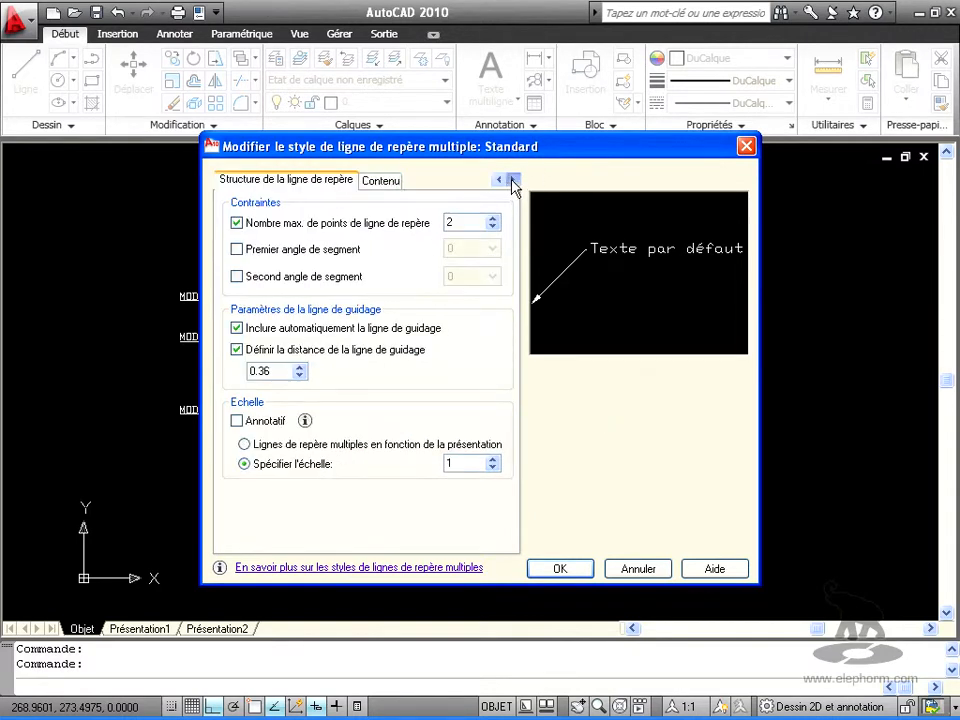
click(392, 177)
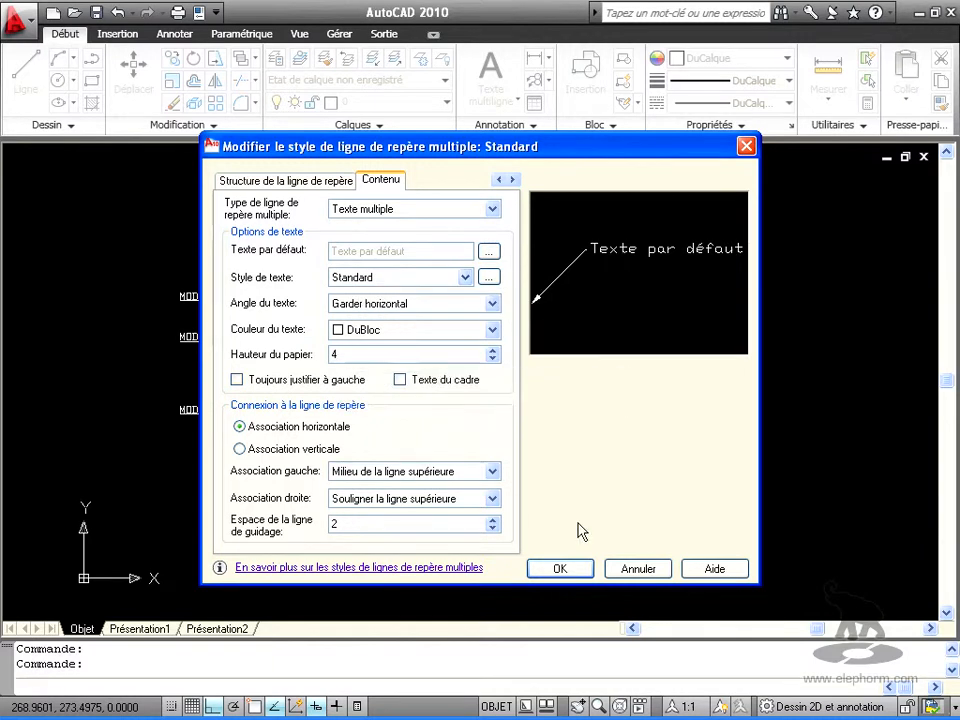
click(563, 569)
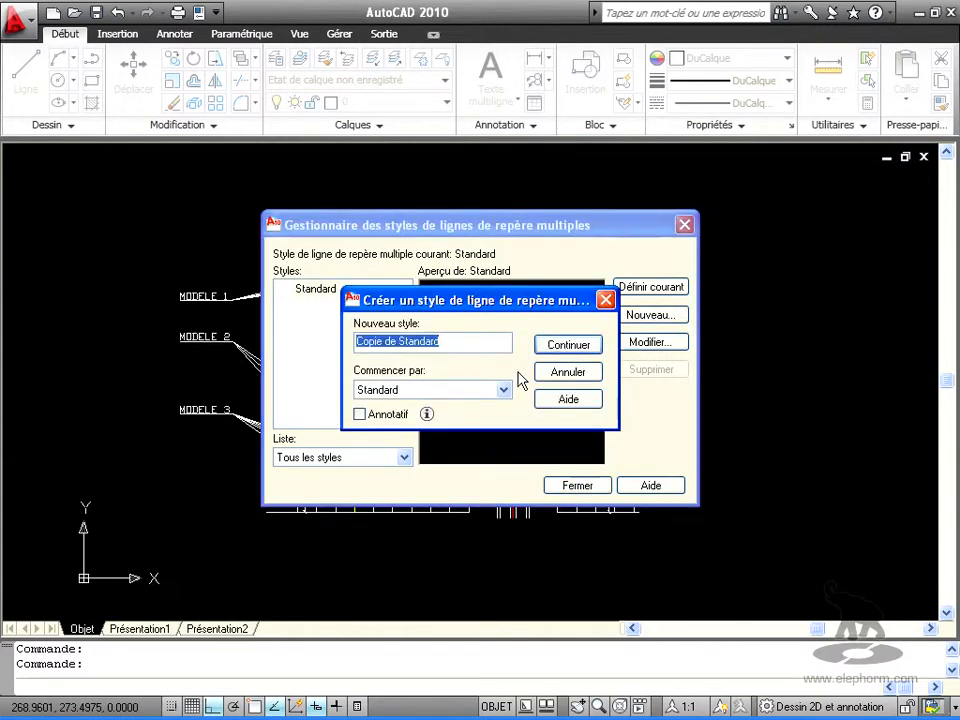
Create a new multileader style named STYLE FORMATION based on Standard
text(STY)
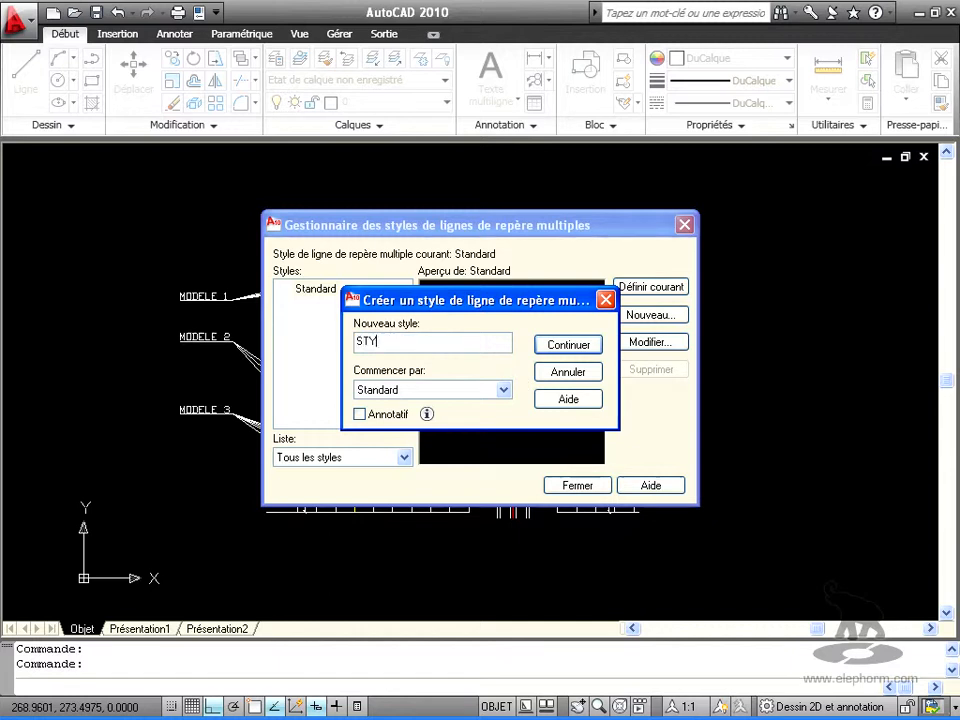
text(LE FORMATION)
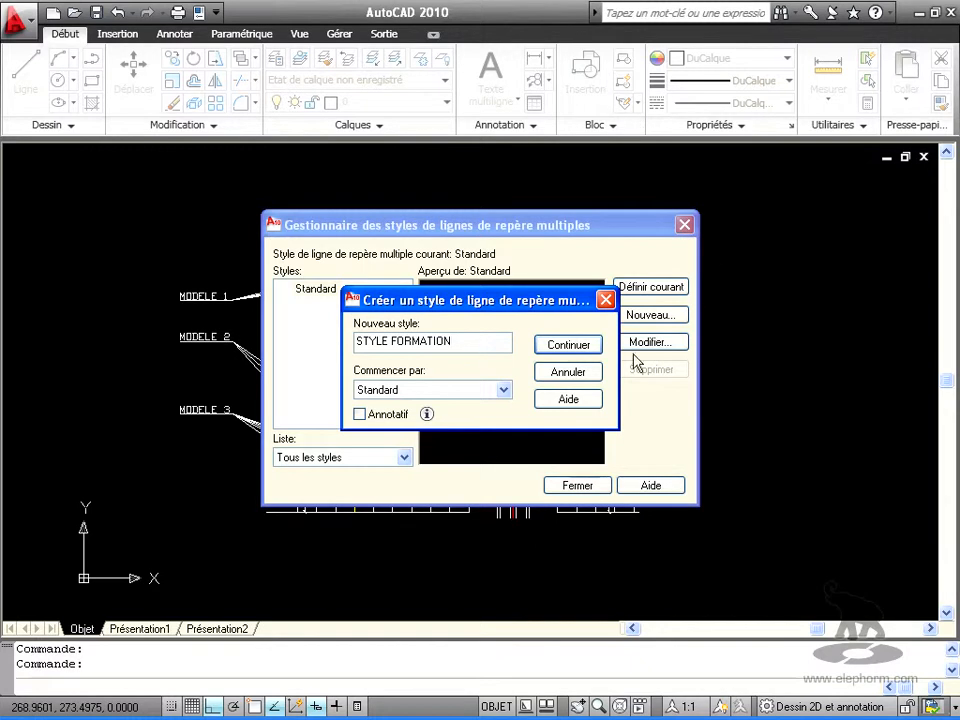
click(577, 350)
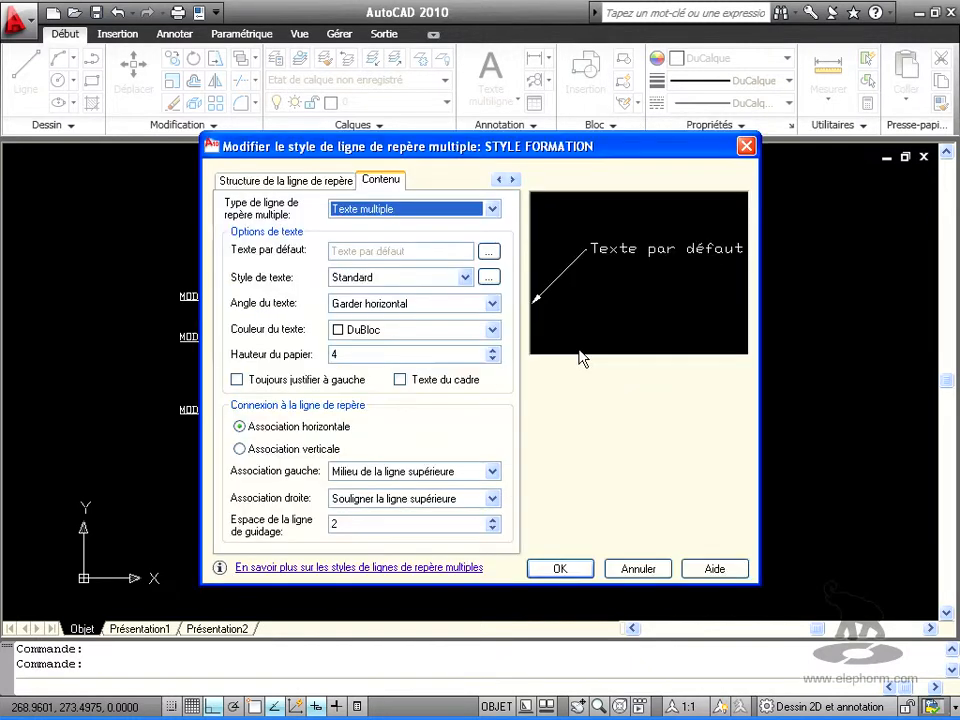
Set the font of the Standard text style used by STYLE FORMATION to Verdana and apply it
click(465, 278)
click(465, 282)
click(488, 277)
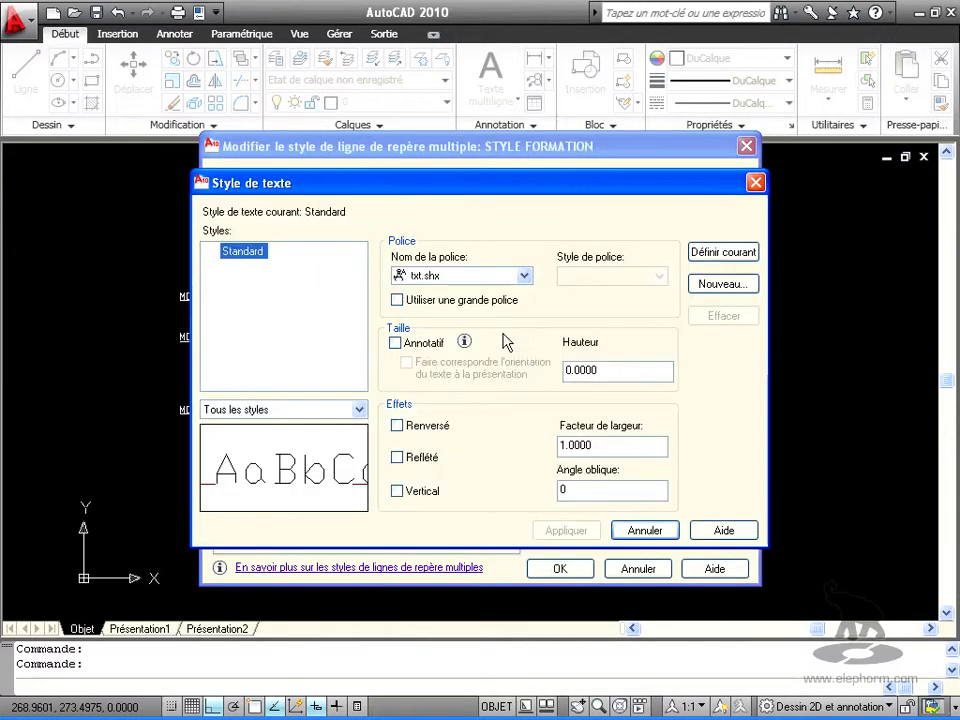
click(521, 277)
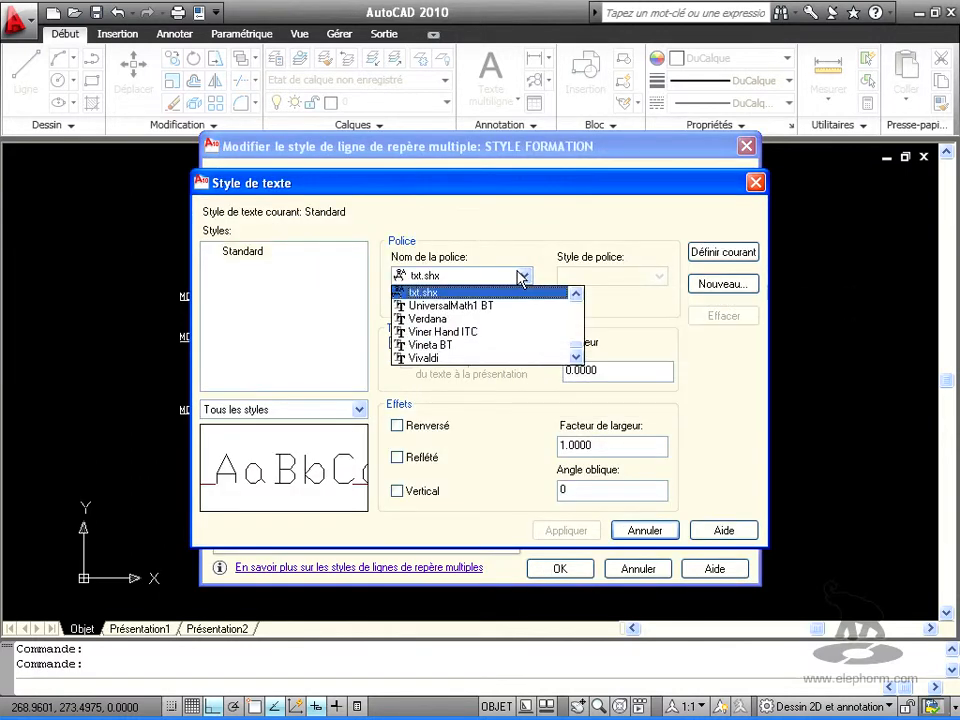
click(467, 320)
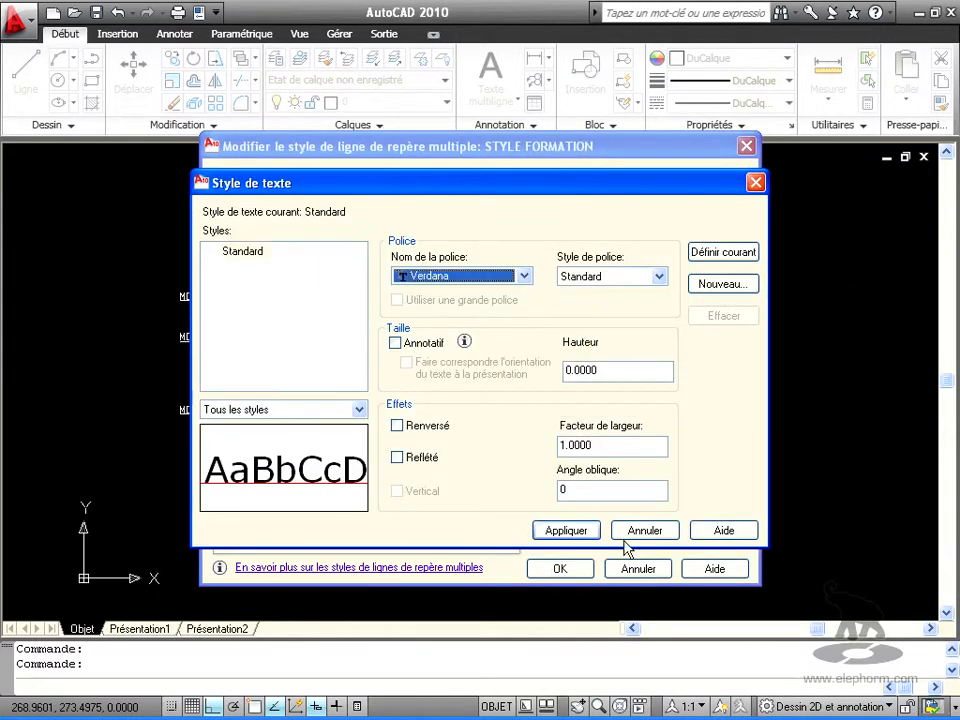
click(565, 531)
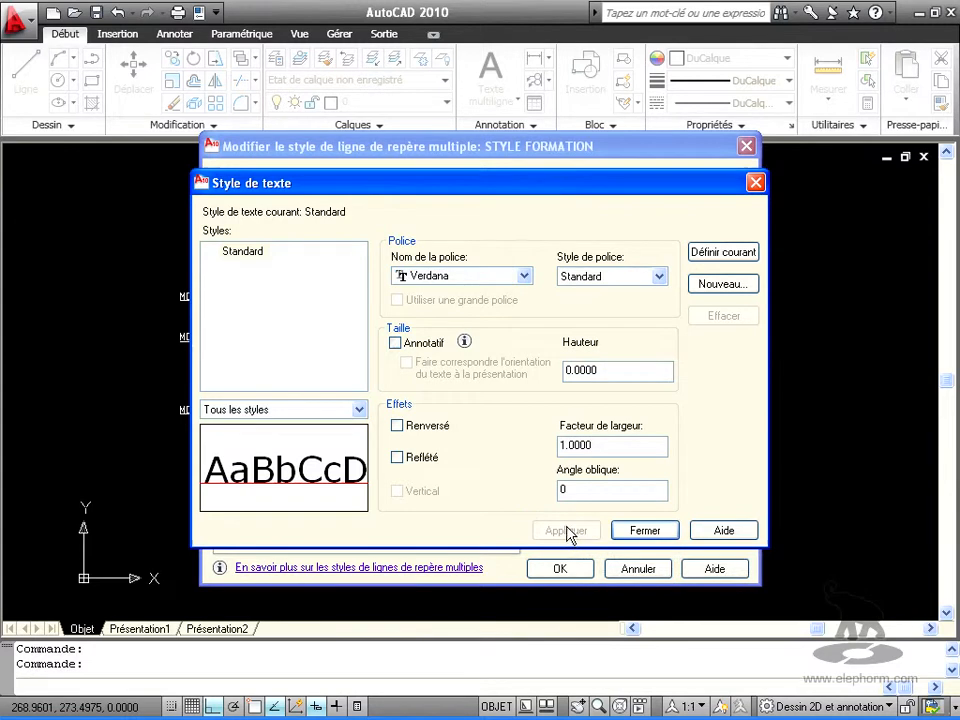
click(636, 531)
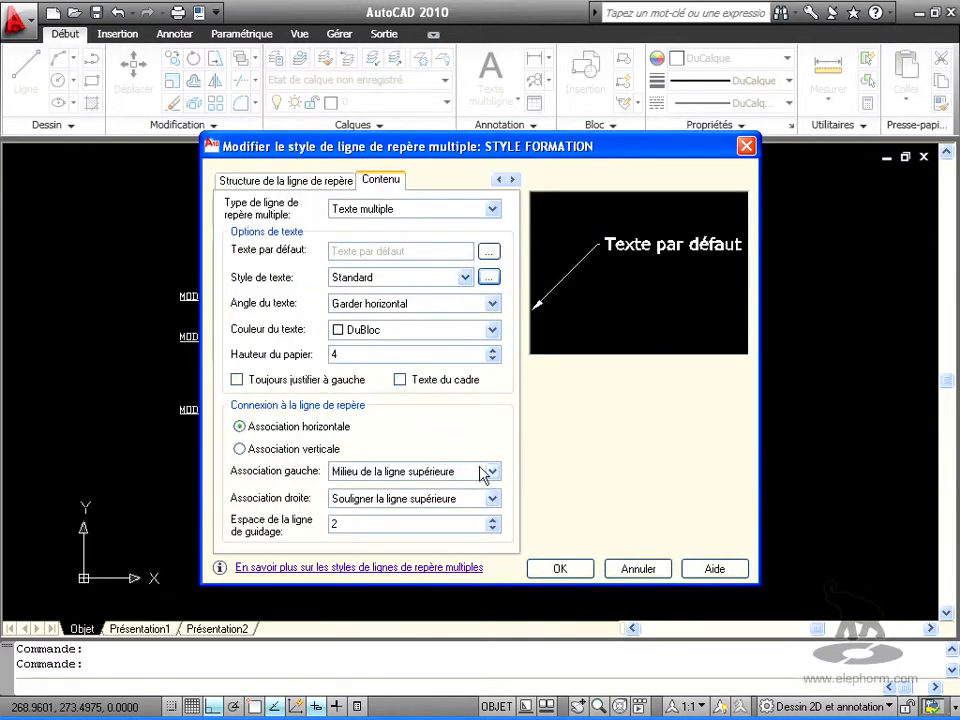
Give STYLE FORMATION the Fermée vide arrowhead symbol with size 10 and save the style
click(295, 181)
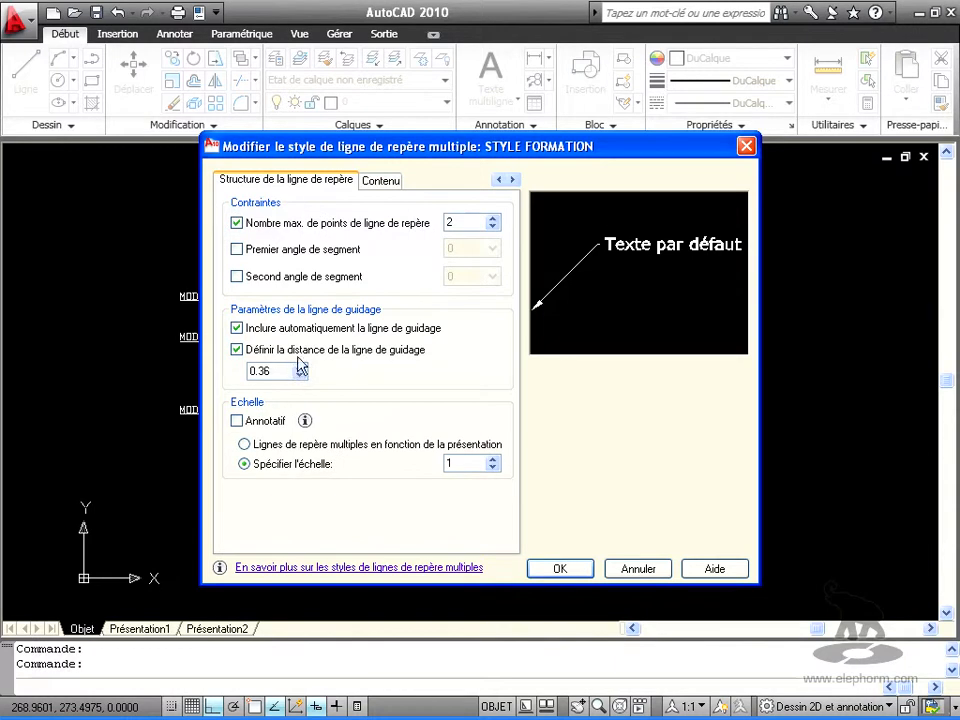
click(499, 180)
click(245, 182)
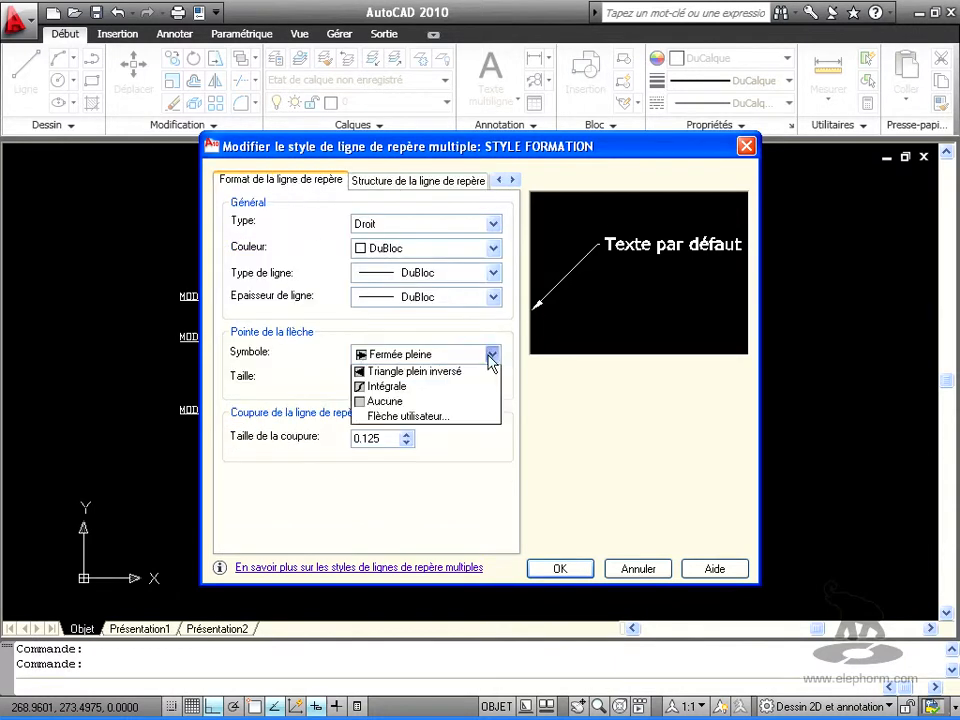
click(492, 355)
click(406, 389)
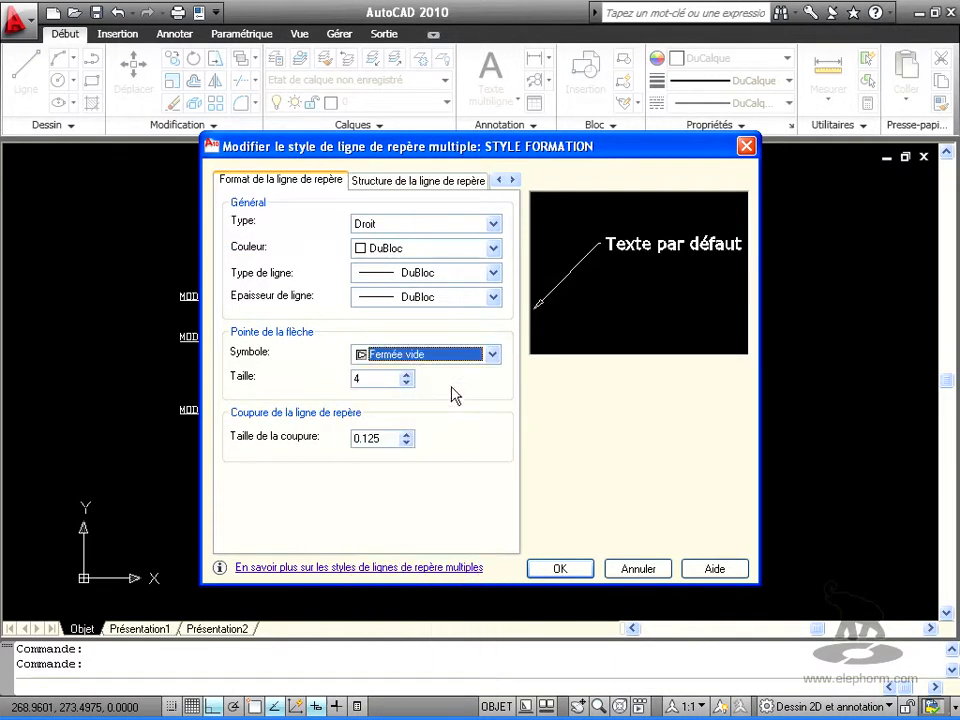
double_click(394, 381)
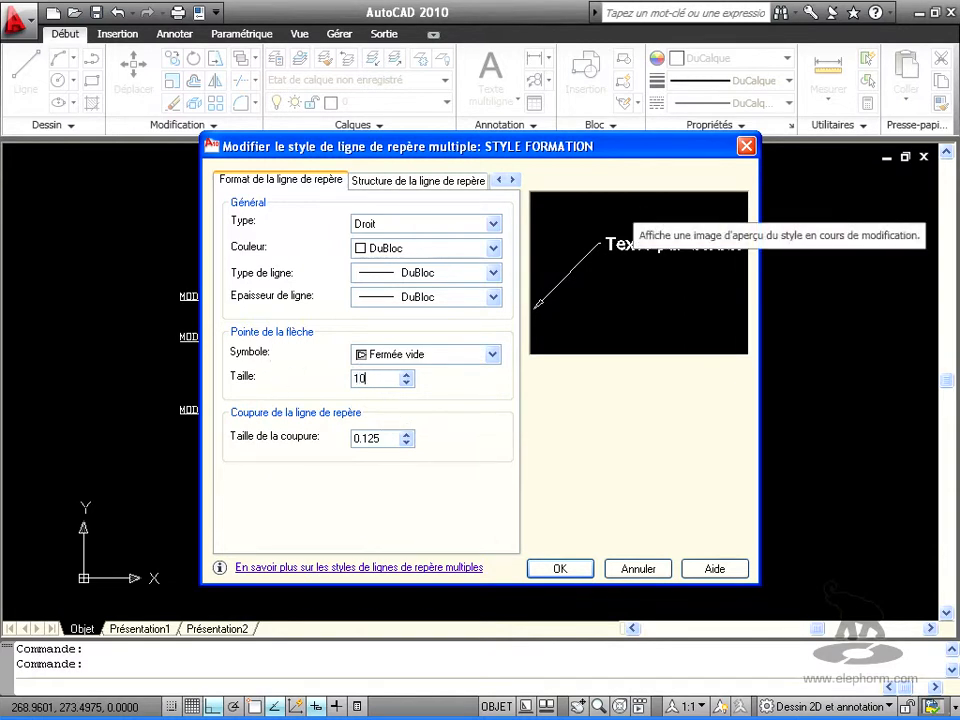
click(561, 569)
click(576, 489)
Apply the STYLE FORMATION multileader style to the MODELE 1, MODELE 2 and MODELE 3 multileaders
click(208, 435)
click(139, 246)
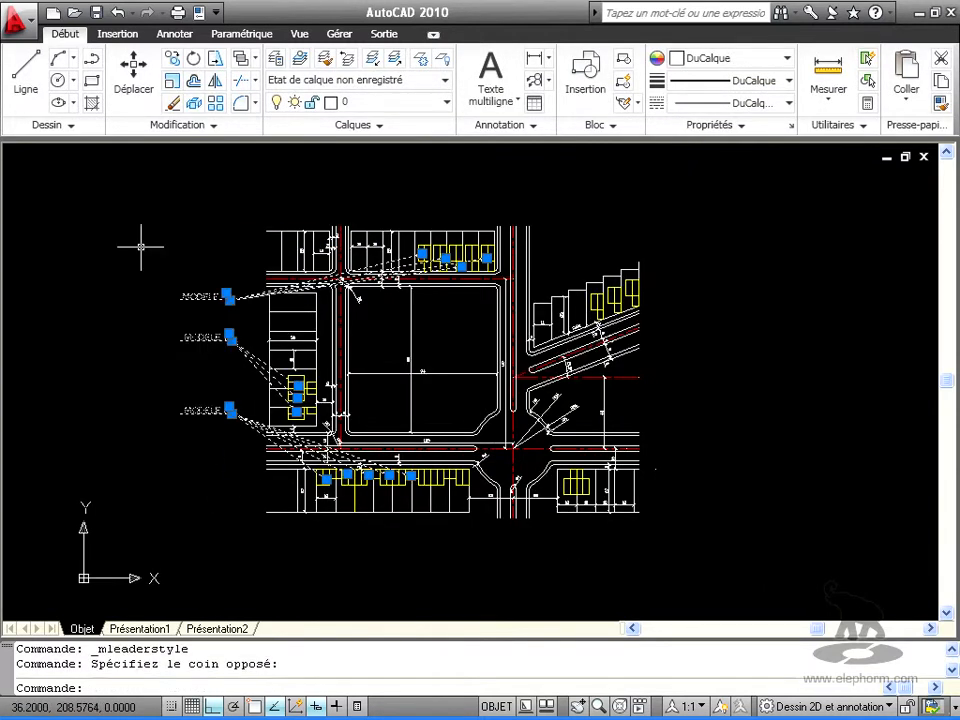
click(534, 125)
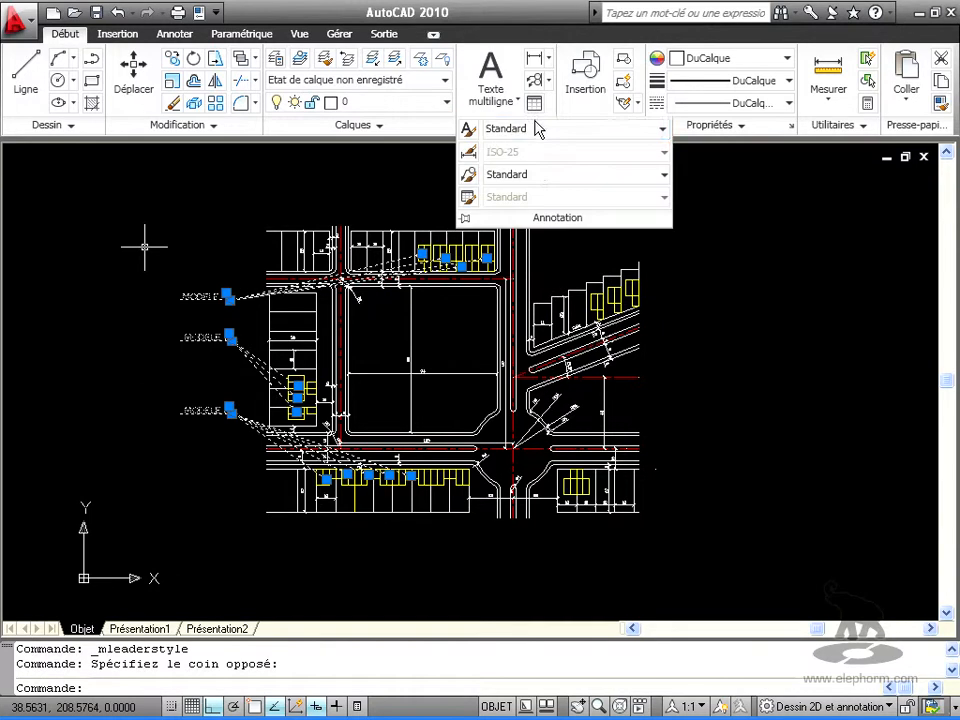
click(602, 177)
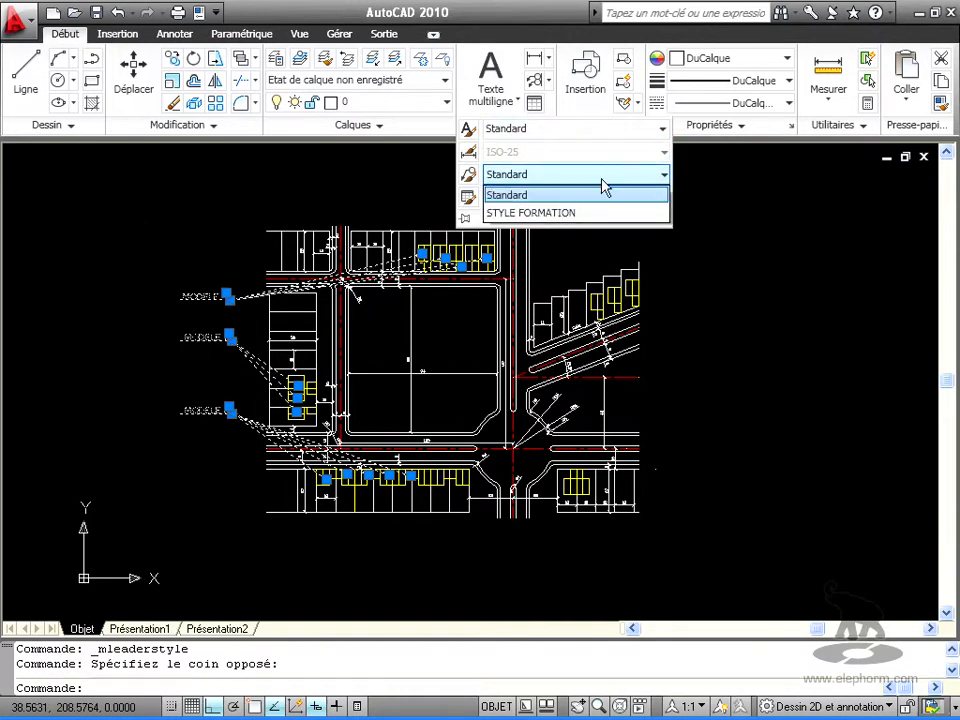
click(558, 213)
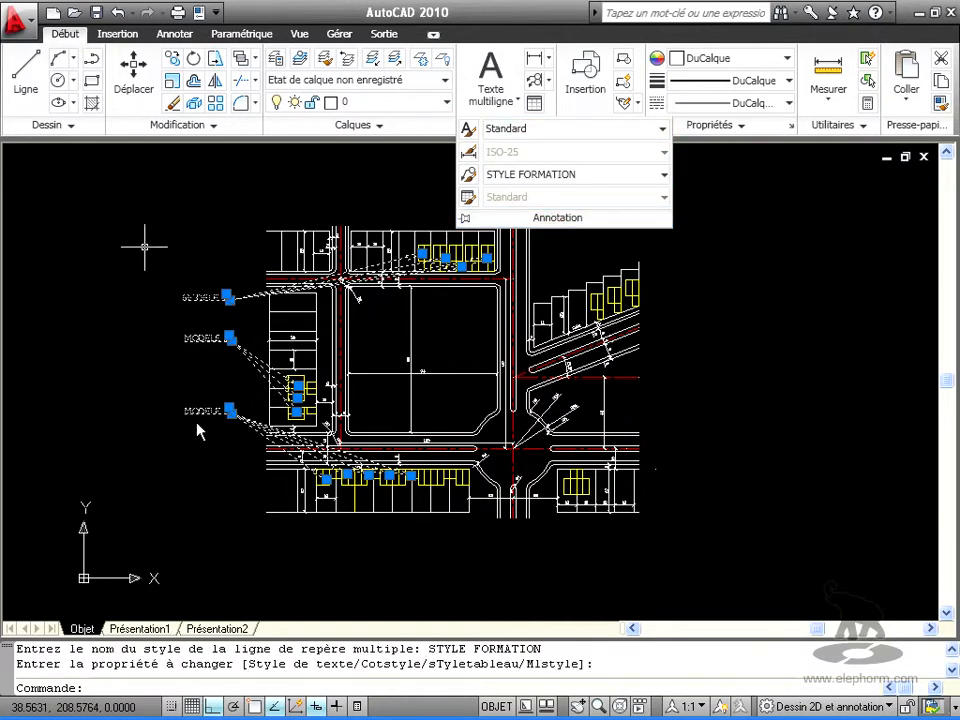
key(Escape)
scroll(440, 275, up, 4)
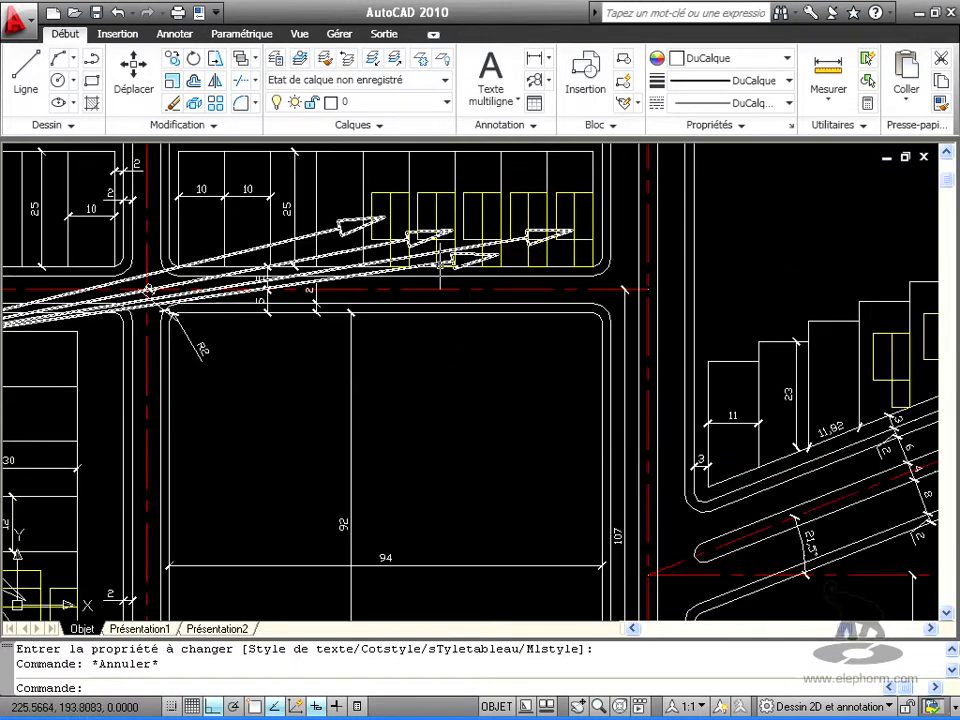
scroll(340, 380, down, 5)
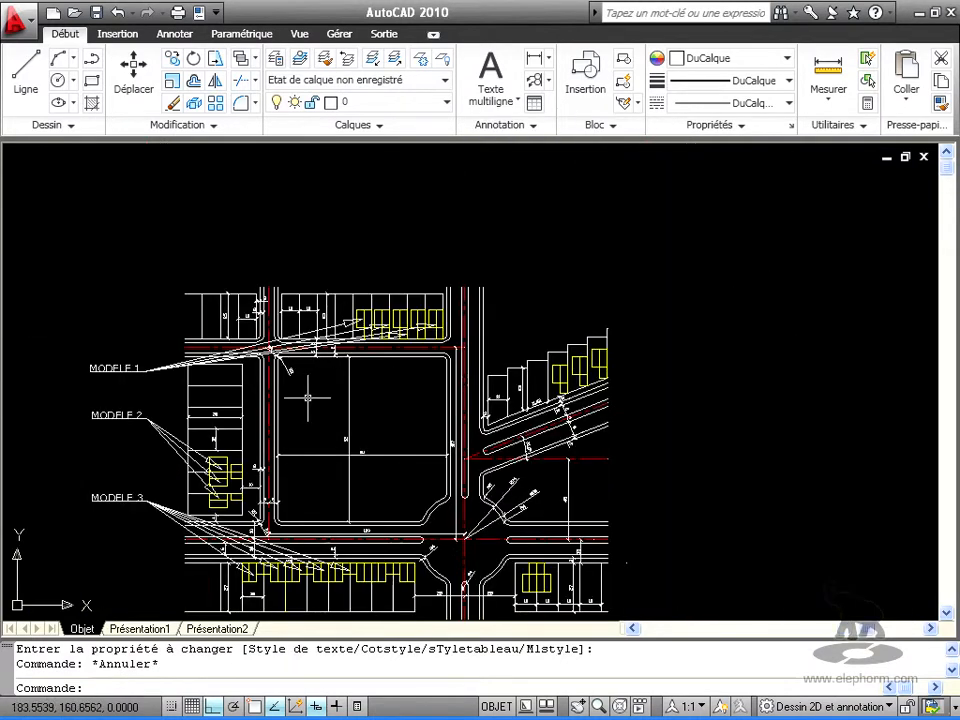
scroll(399, 370, up, 6)
middle_drag(557, 437, 401, 394)
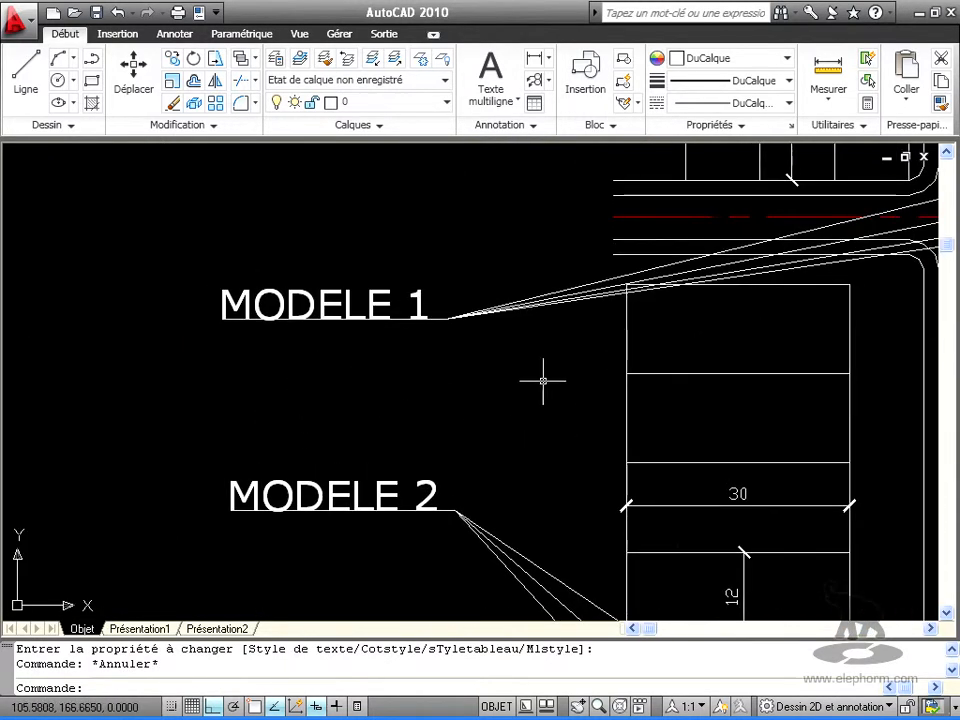